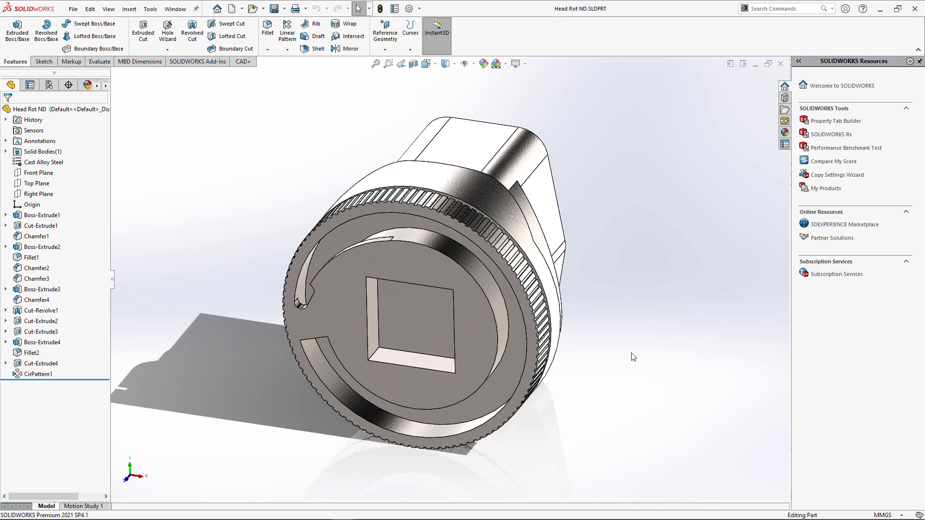
Step: Review the custom properties of Head Rot ND, then of Arm Cover
left_click(394, 9)
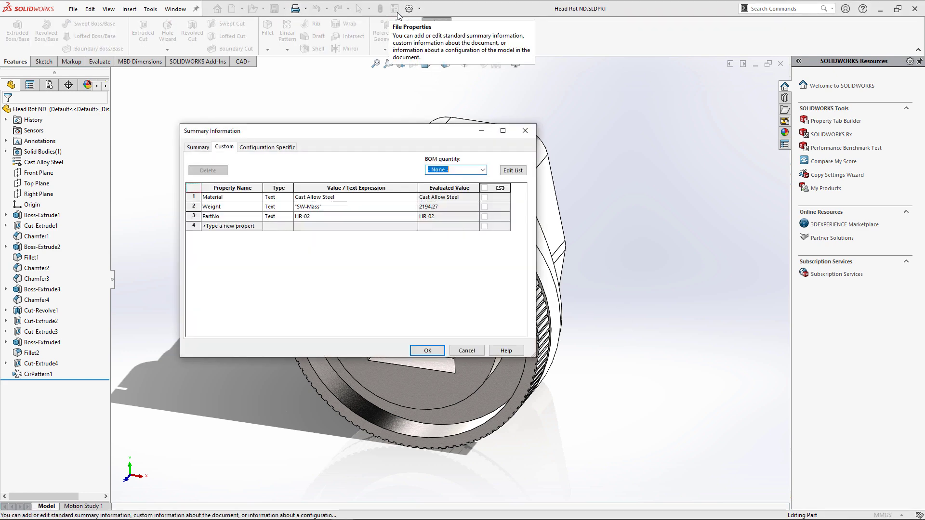
left_click(427, 350)
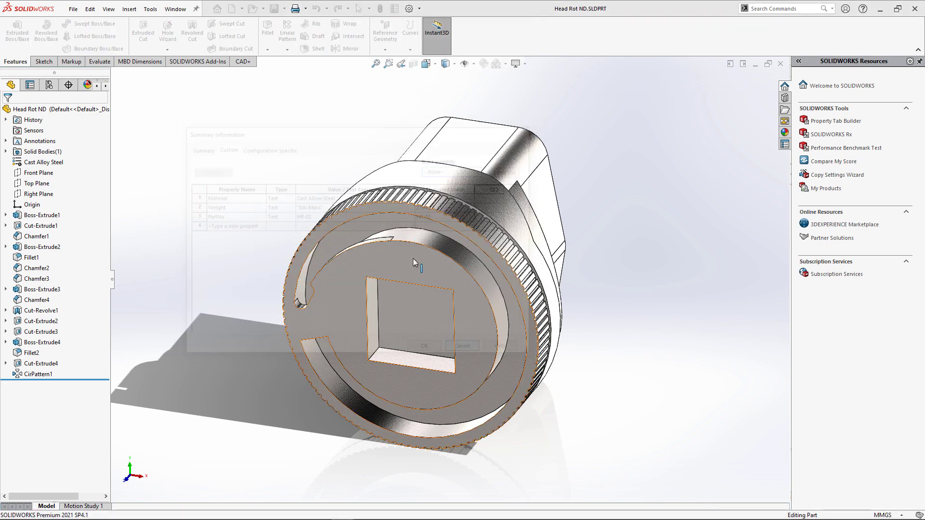
left_click(176, 8)
left_click(201, 122)
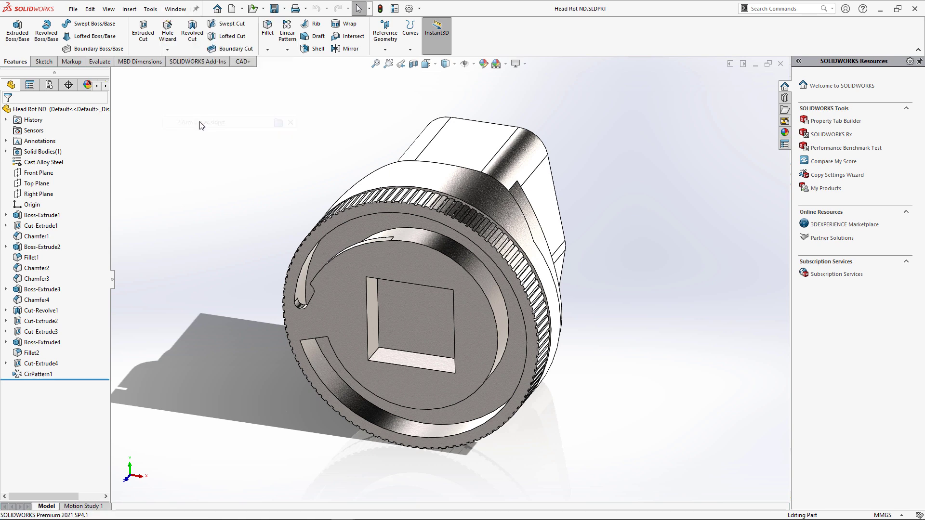
left_click(395, 9)
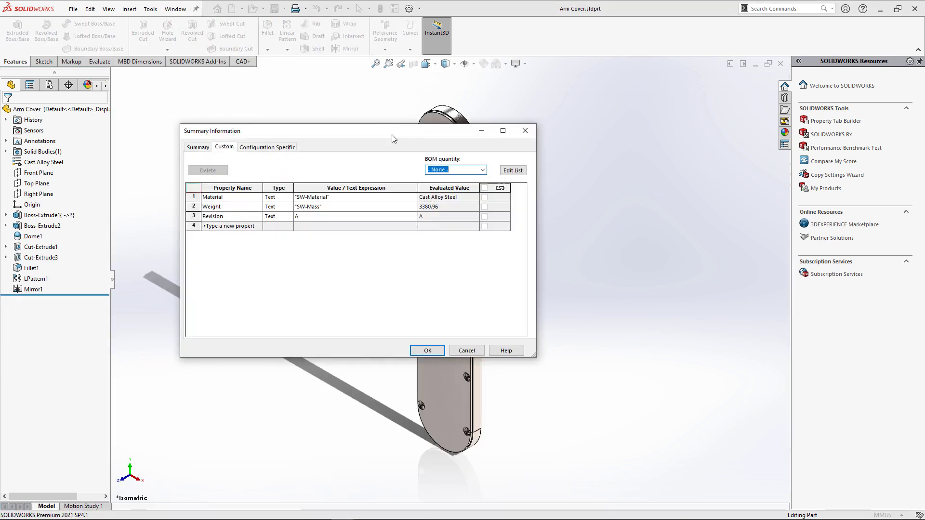
left_click(524, 131)
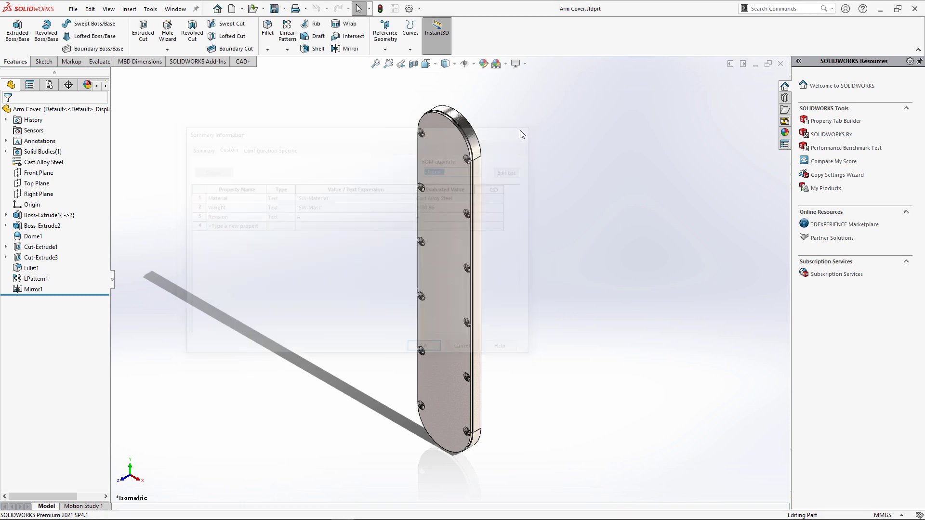
Step: Create a new part from PartTemplate, check its custom properties, then close all documents
left_click(231, 9)
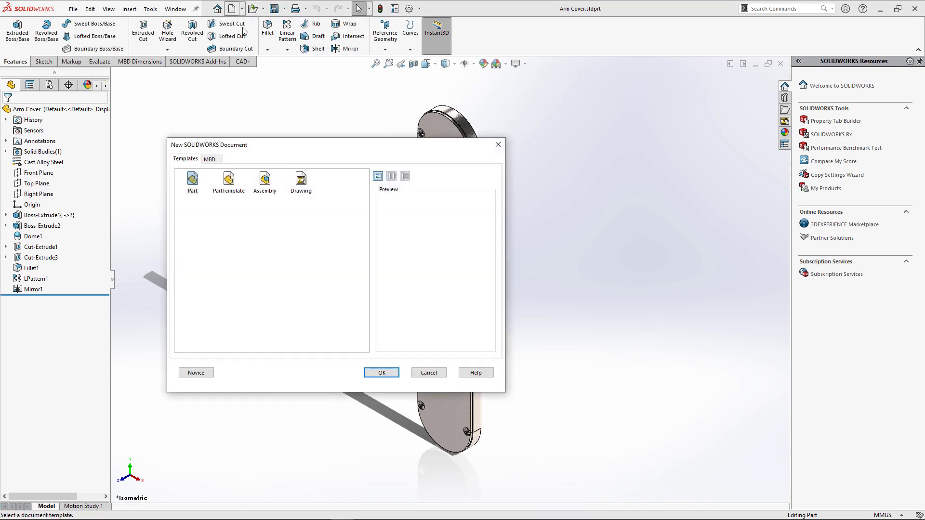
double_click(230, 182)
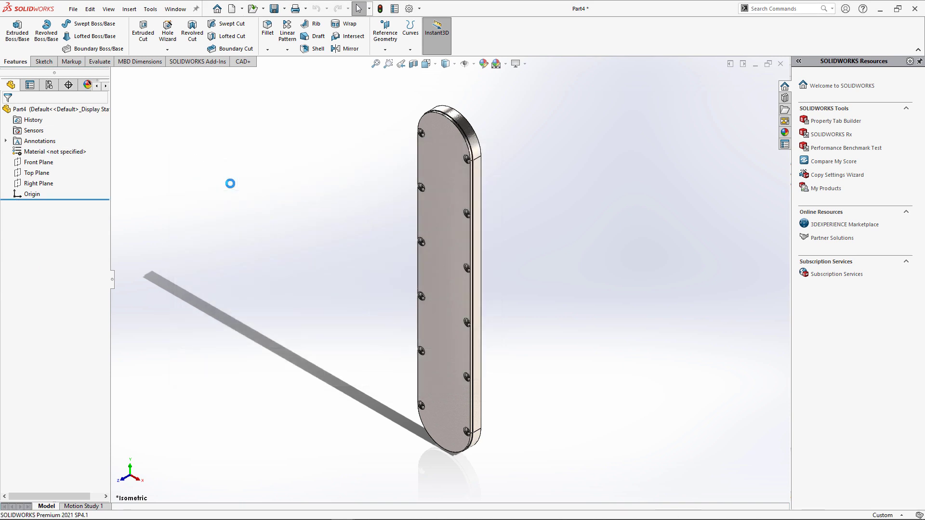
left_click(394, 10)
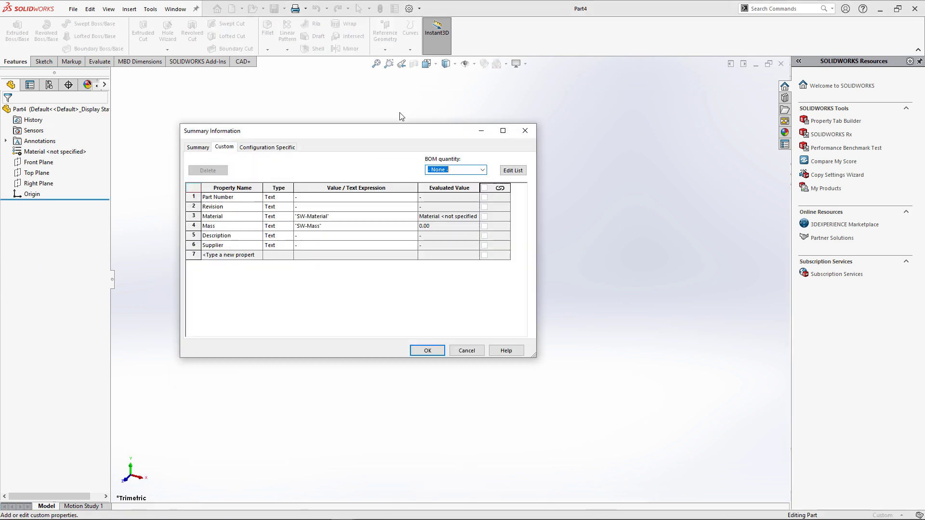
left_click(471, 349)
left_click(175, 8)
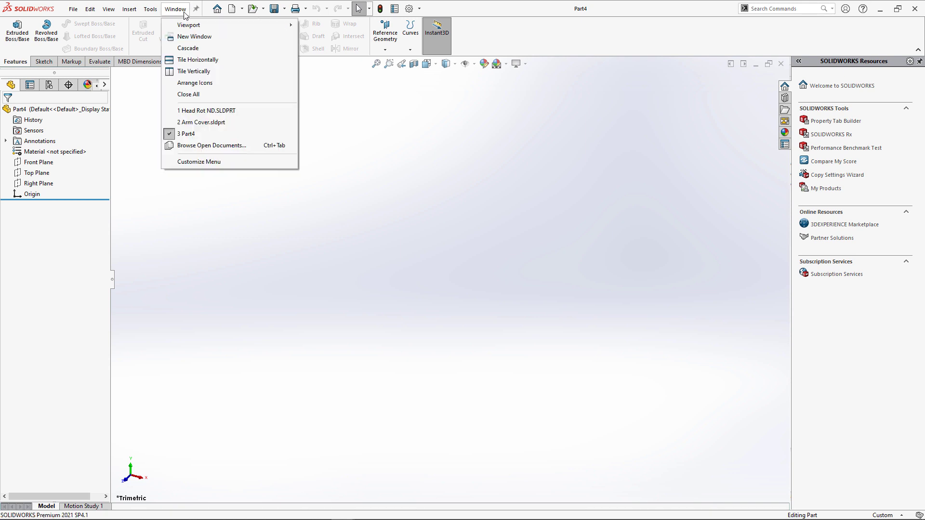
left_click(197, 95)
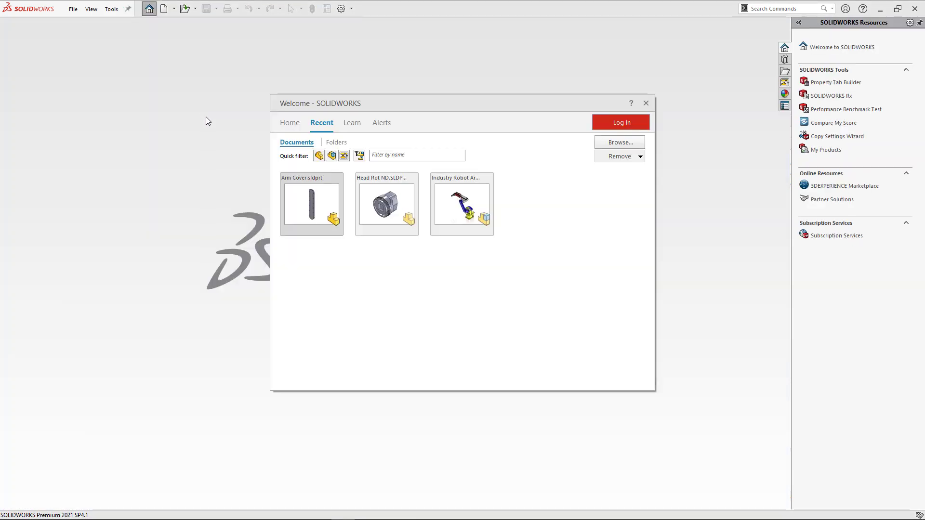
Step: Go to the Projects folder and select the Drone, Industry Robot Arm and Roof Sheet folders
left_click(314, 232)
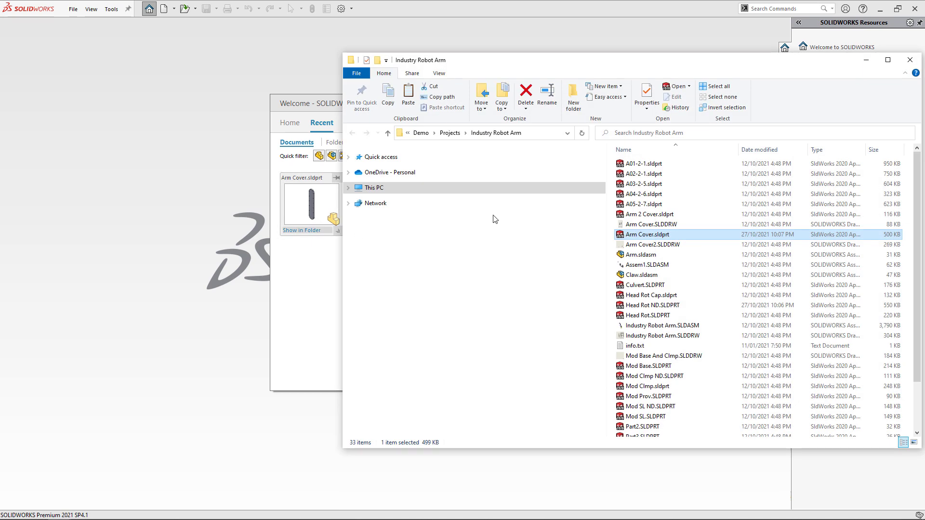
left_click(450, 134)
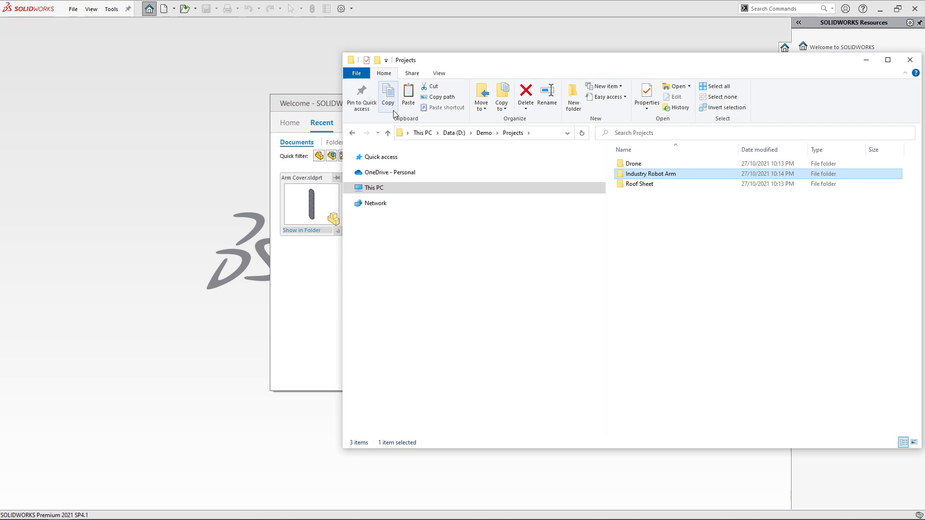
left_click(628, 190)
left_click(632, 165, "shift")
Step: Archive the three selected folders into Projects.zip with 7-Zip
right_click(632, 166)
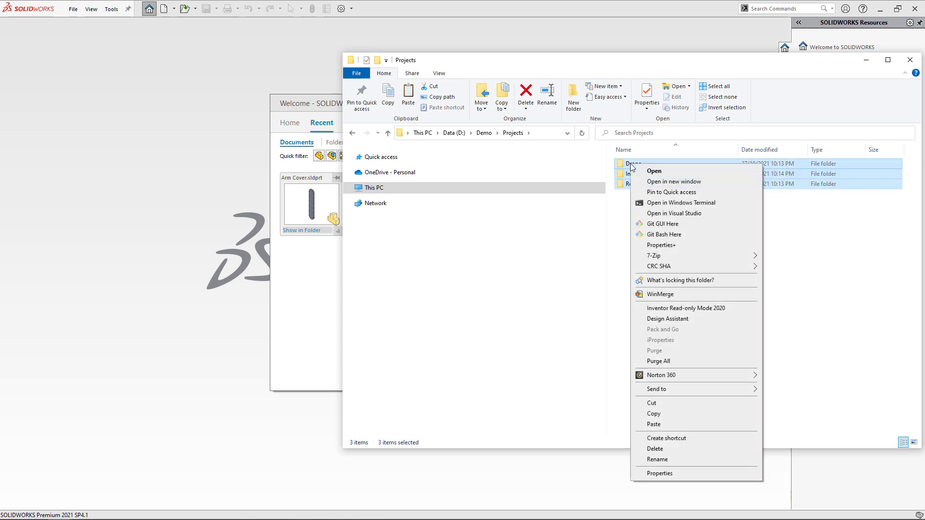
mouse_move(684, 255)
left_click(784, 260)
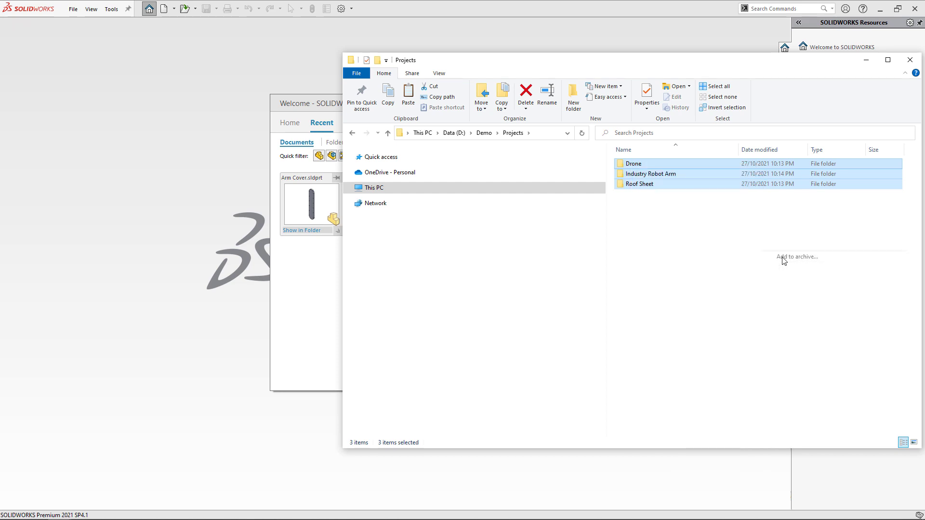
left_click(477, 396)
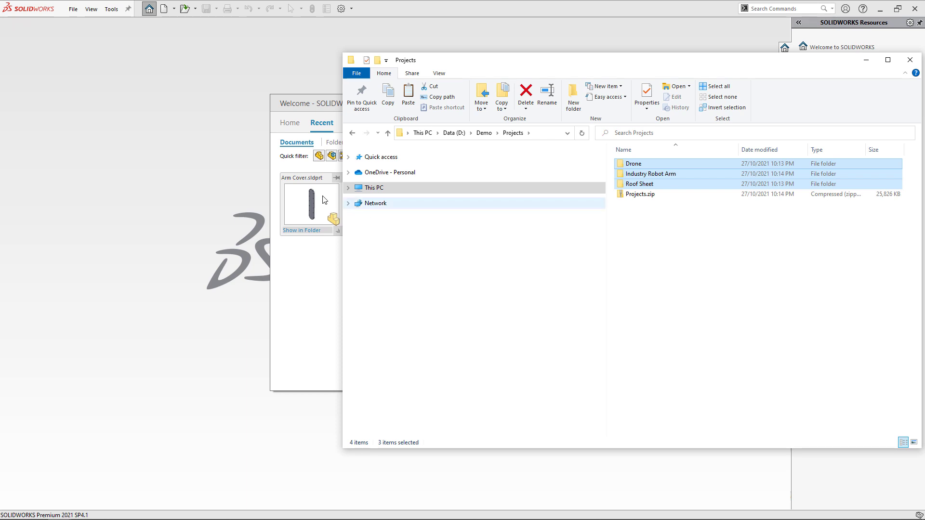
left_click(258, 162)
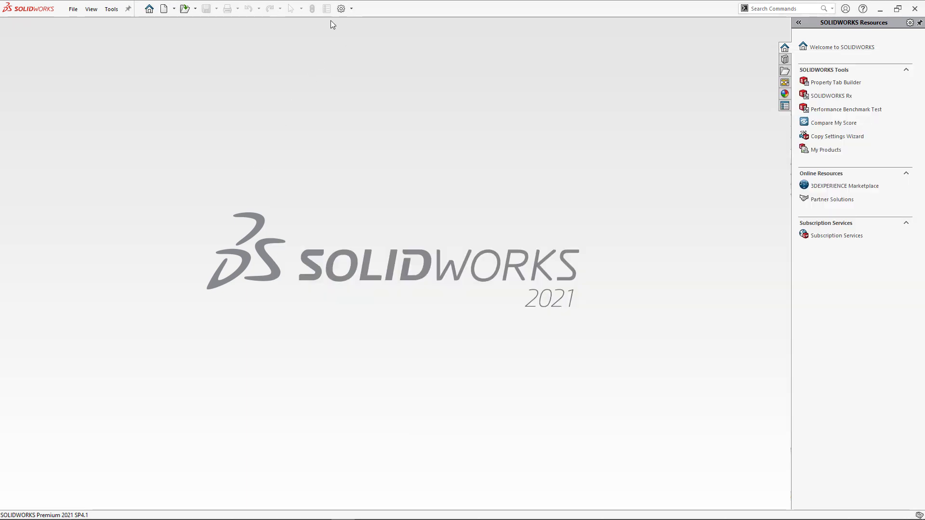
Step: Copy the Parts template path from System Options' Default Templates page, then cancel unchanged
left_click(341, 9)
left_click(290, 225)
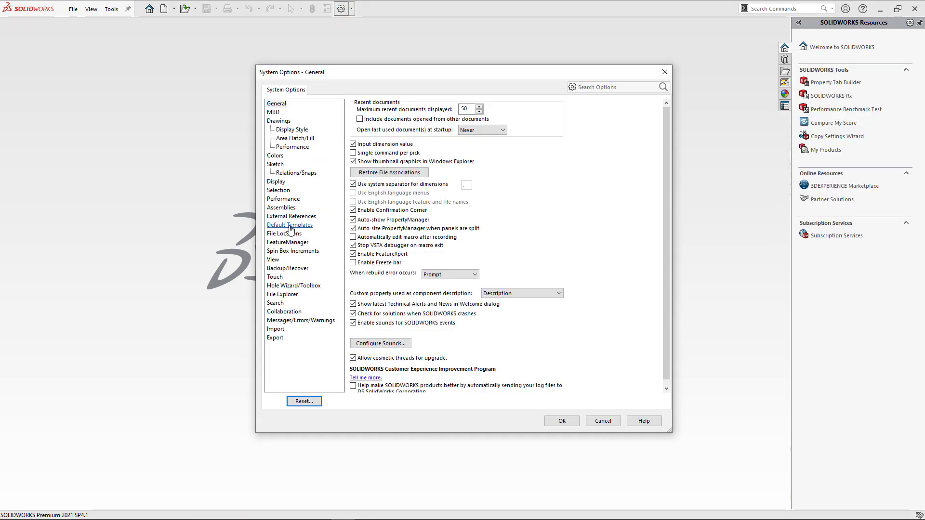
left_click_drag(499, 133, 336, 131)
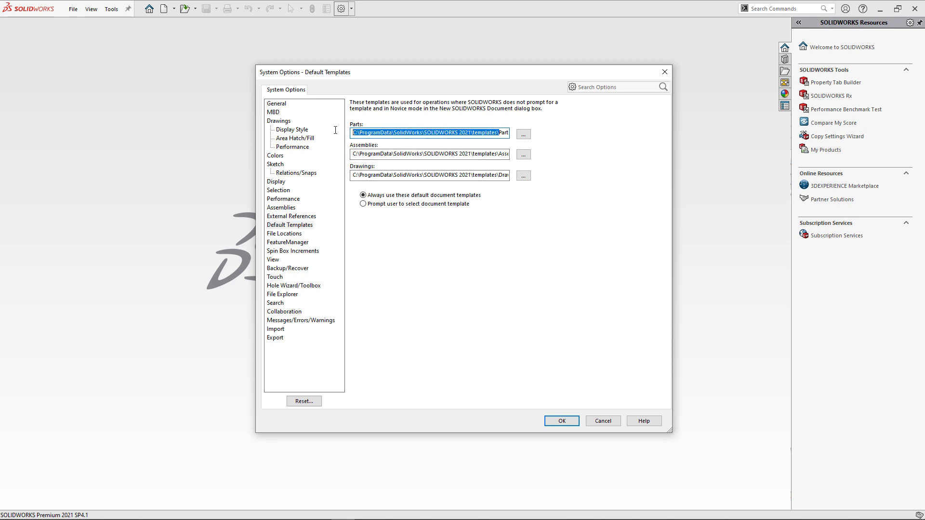
right_click(381, 131)
left_click(400, 158)
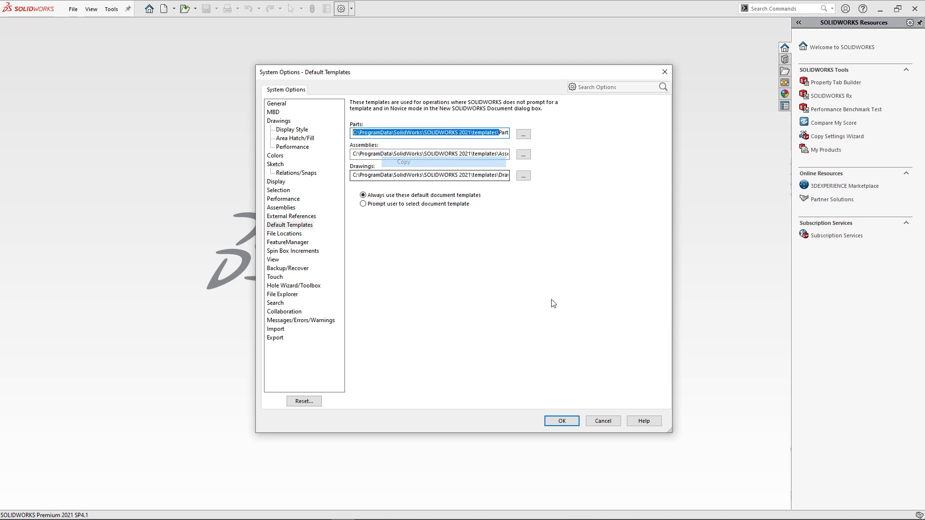
left_click(602, 421)
key("alt+Tab")
Step: Go to the SOLIDWORKS templates folder via the copied path and copy PartTemplate.PRTDOT
left_click(440, 133)
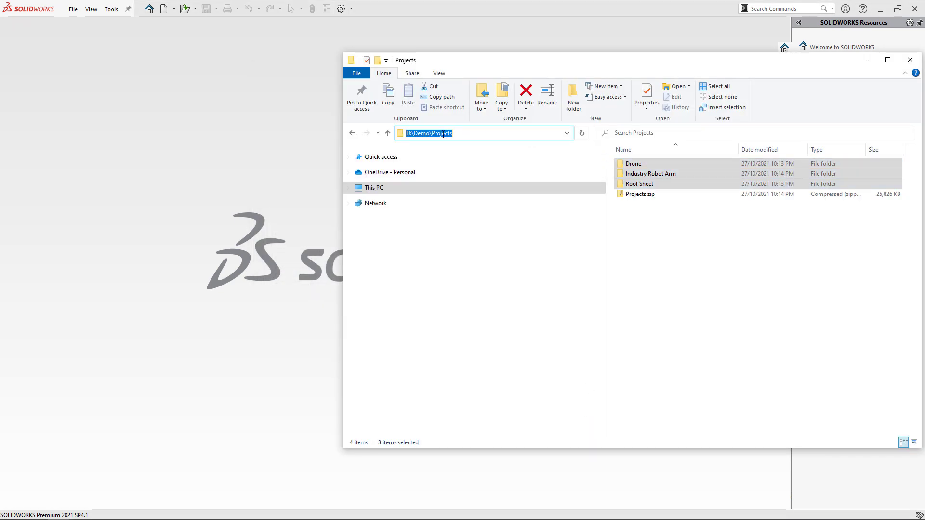
right_click(442, 135)
left_click(465, 176)
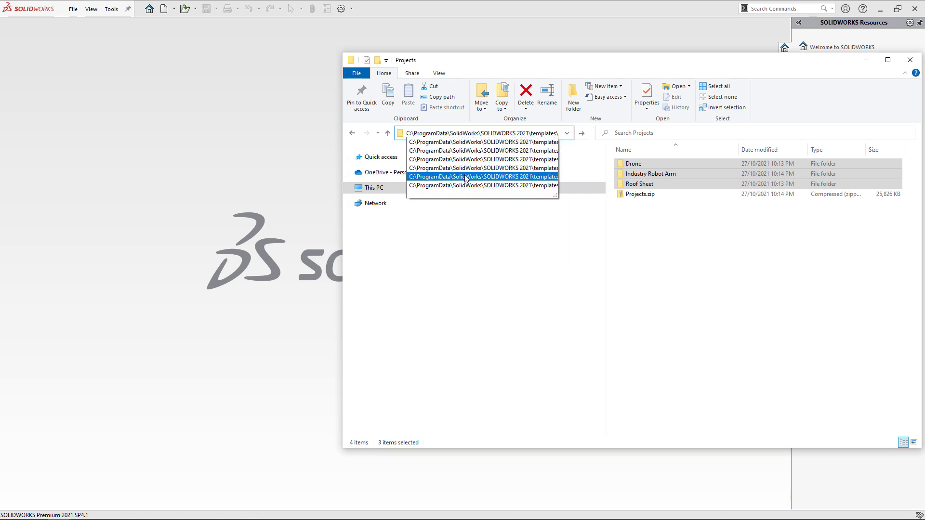
key("Return")
left_click(633, 215)
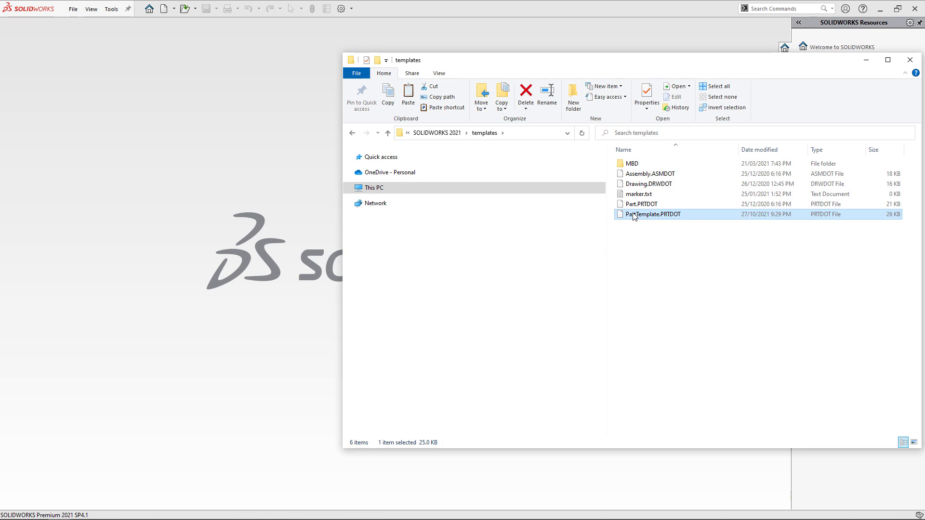
right_click(632, 214)
left_click(662, 424)
Step: Paste PartTemplate.PRTDOT into the Projects folder, then move up to D:\Demo
left_click(355, 134)
right_click(661, 243)
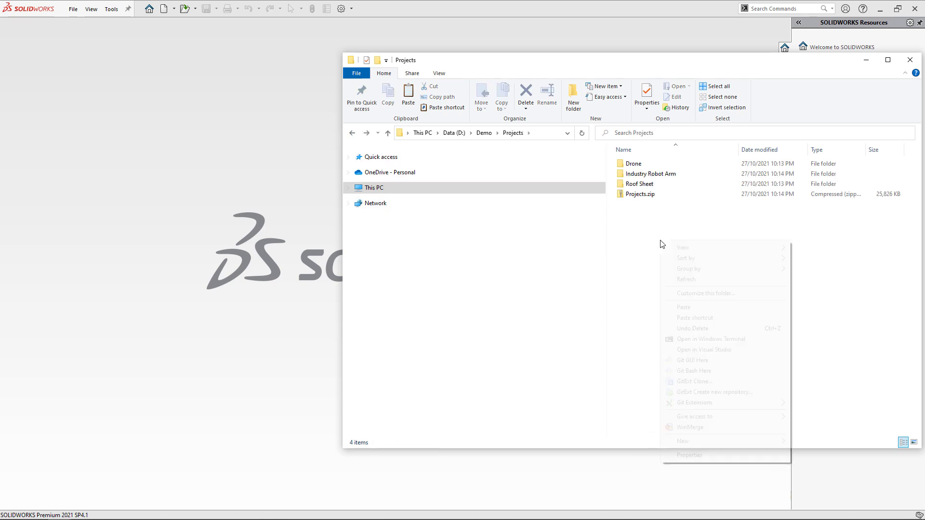
left_click(684, 308)
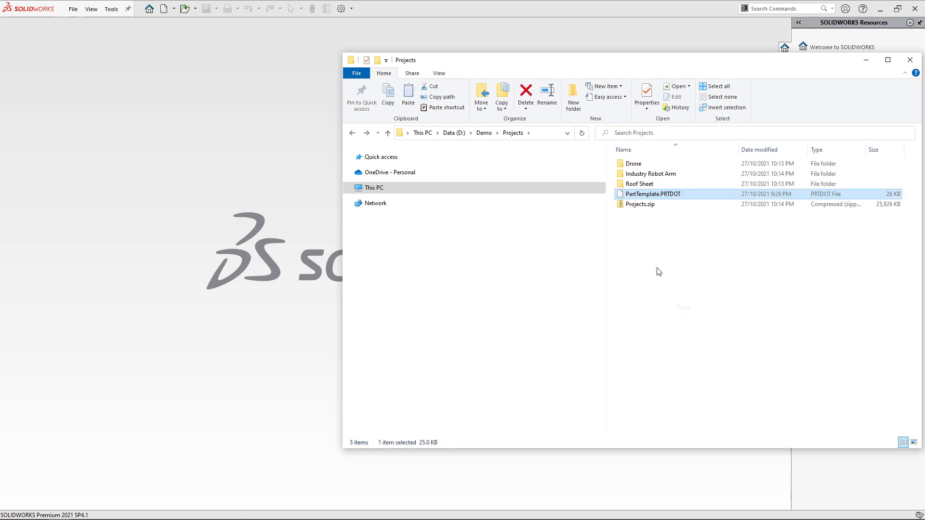
left_click(658, 263)
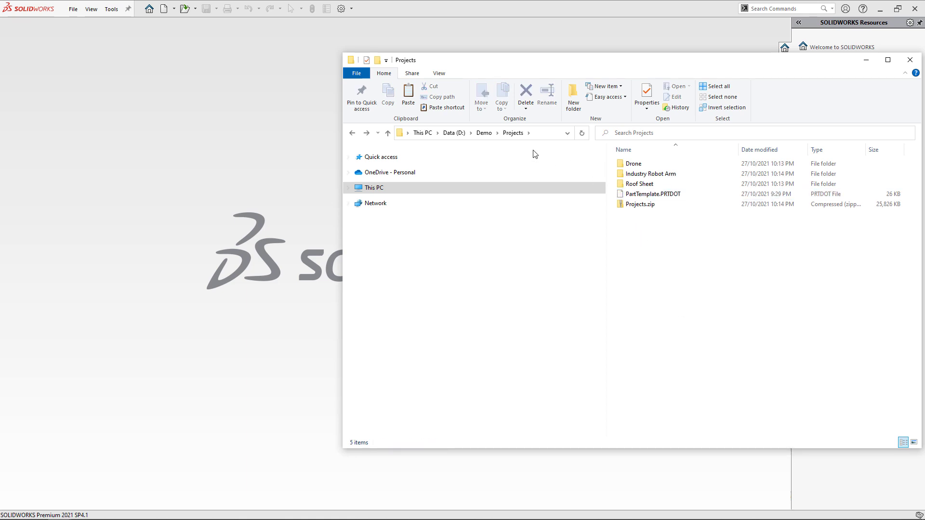
left_click(483, 133)
Step: Open the Projects folder in Properties+ from its right-click menu
right_click(637, 176)
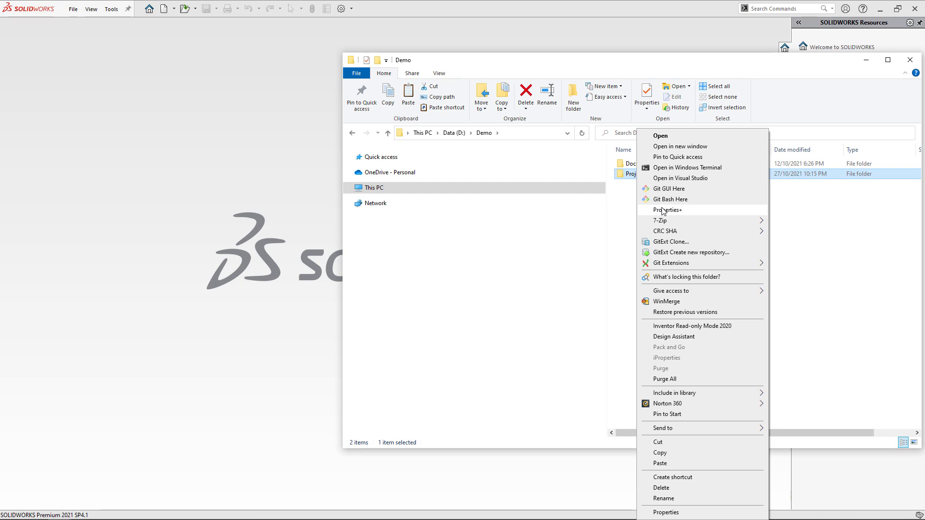
left_click(663, 211)
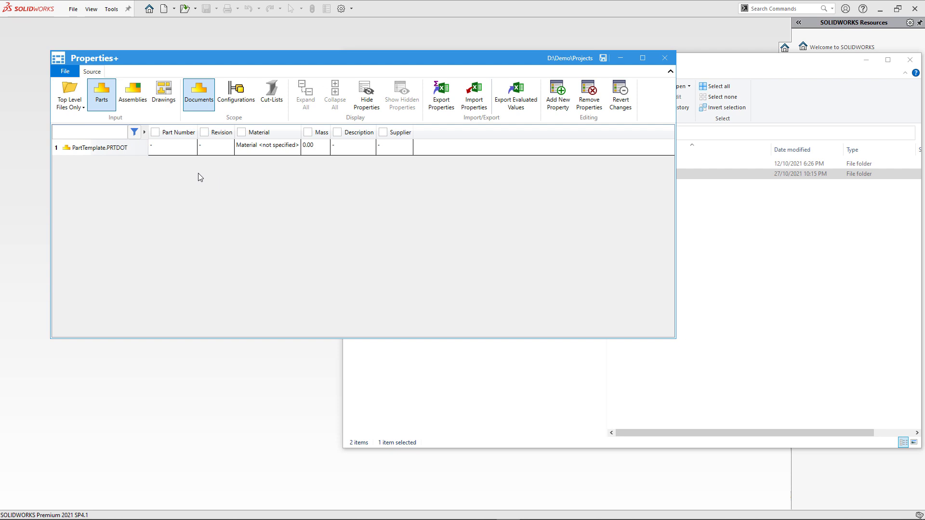
Step: Inspect the template's Material cell, then switch the file list from Top Level Files Only to All Files
double_click(261, 146)
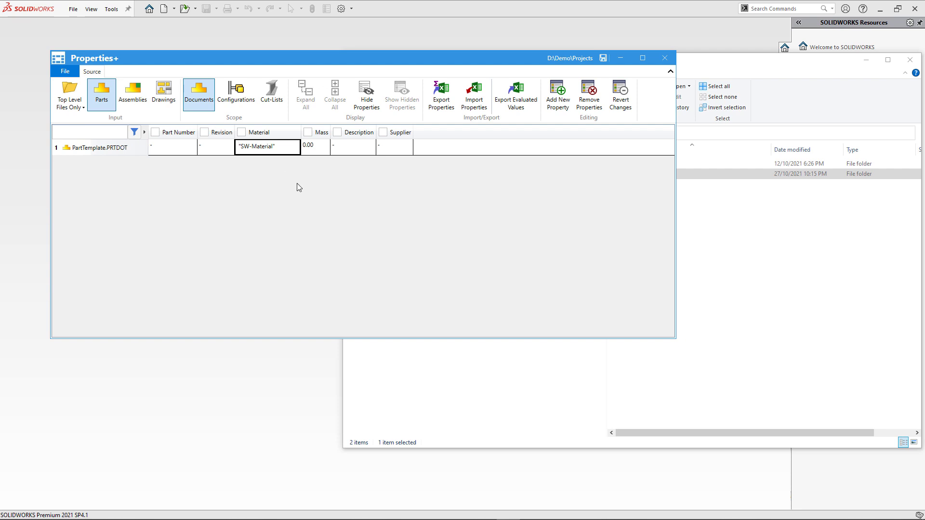
left_click(311, 148)
left_click(357, 150)
left_click(404, 151)
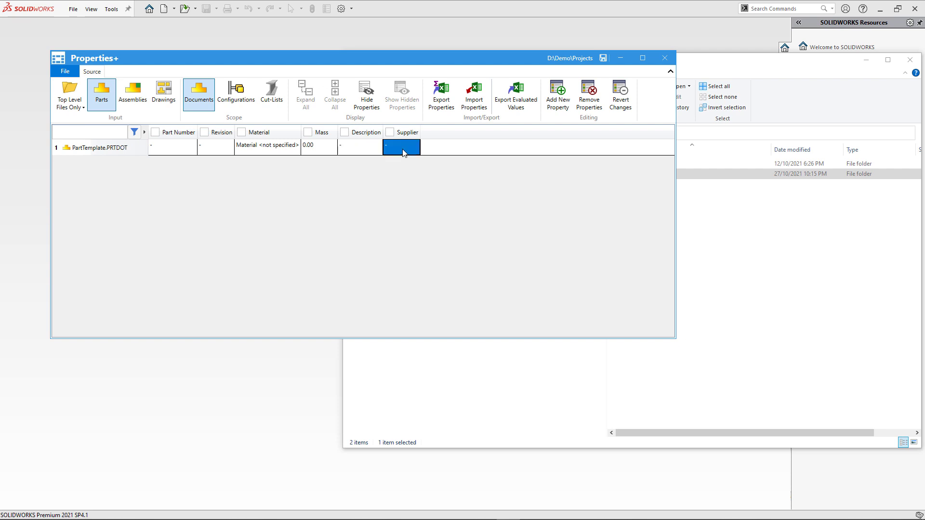
left_click(76, 110)
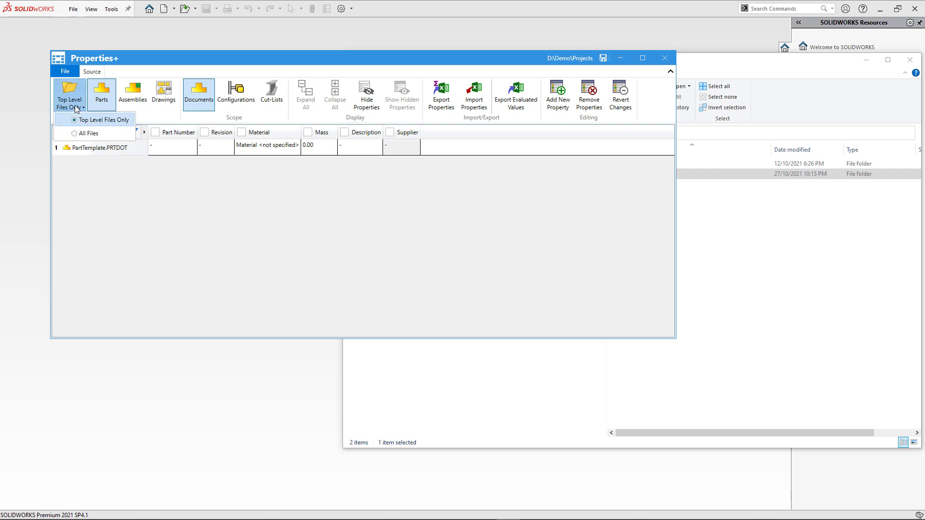
left_click(89, 134)
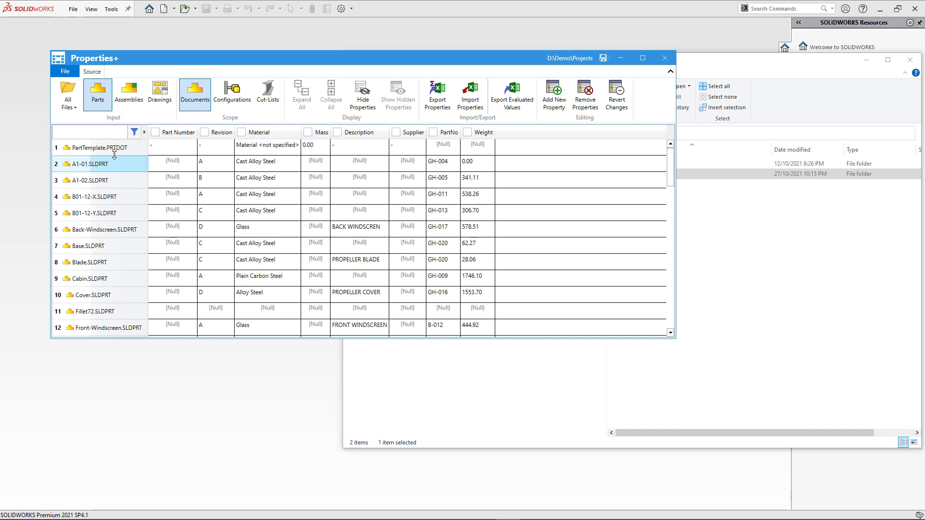
Step: Filter by 'prtdot' and copy the template's property expressions from Part Number to Weight
left_click(105, 132)
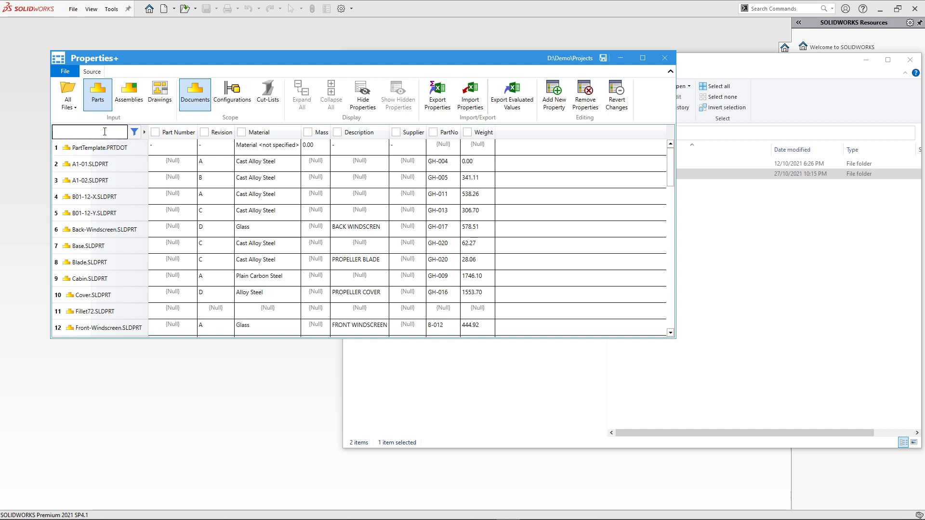
type("prtdot")
left_click(135, 132)
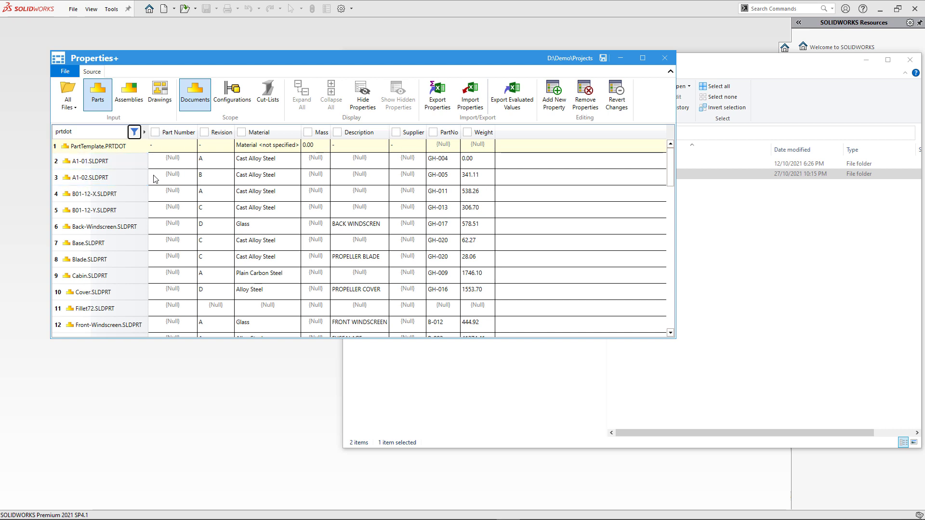
left_click(173, 147)
left_click(477, 146, "shift")
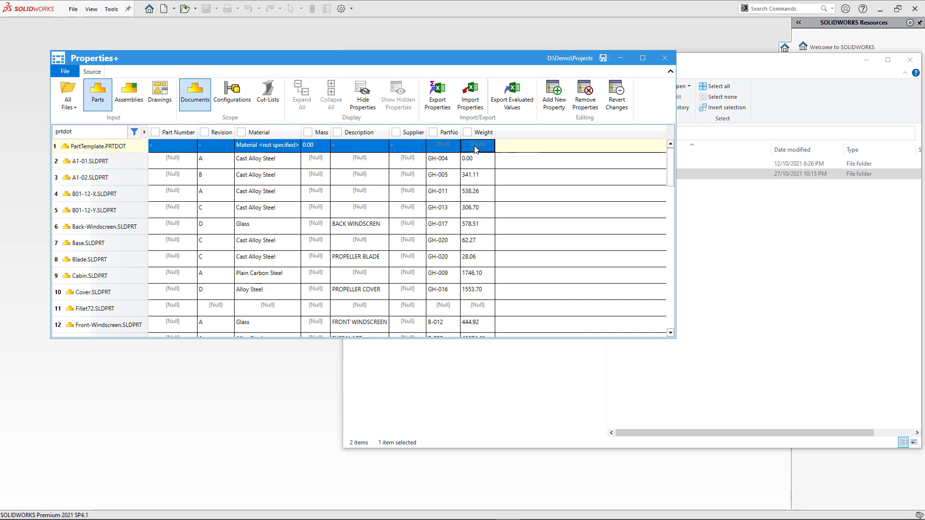
right_click(475, 147)
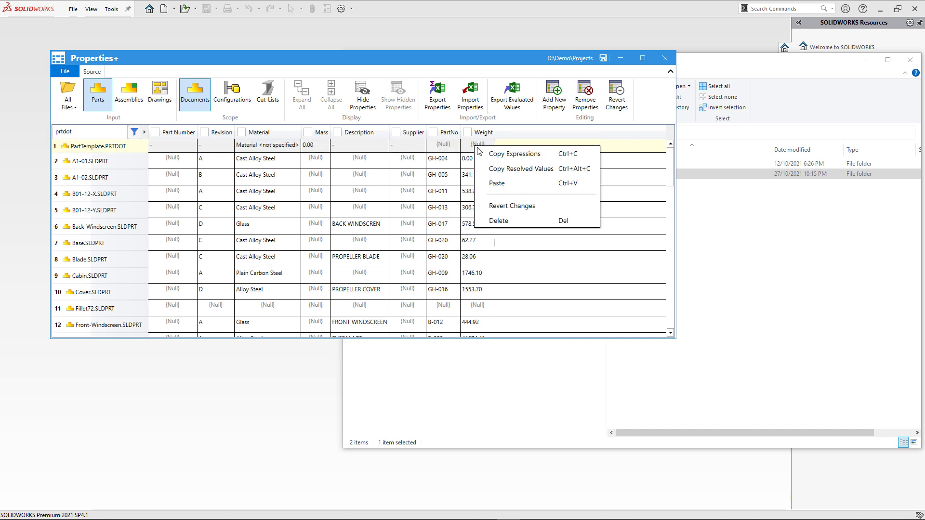
left_click(497, 154)
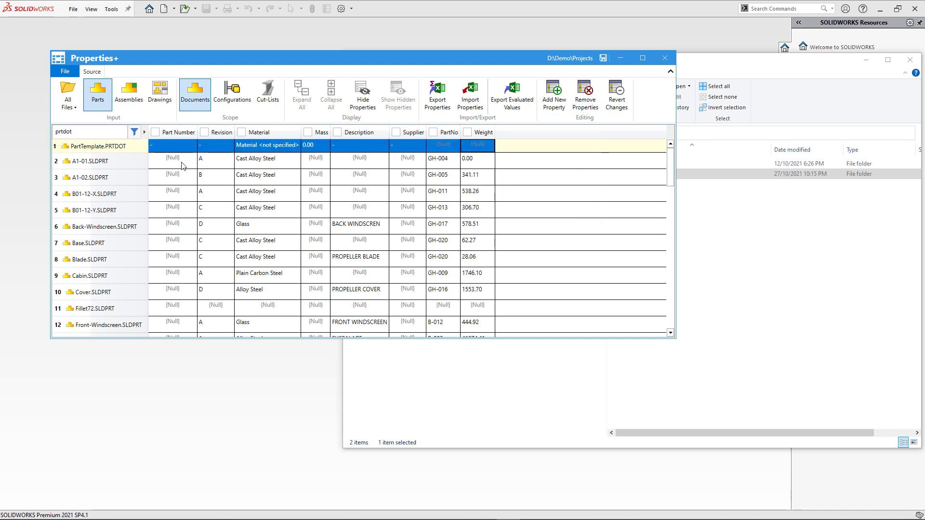
Step: Paste the template expressions into all part rows, marking PartNo and Weight for removal
scroll(396, 236, "down", 5)
scroll(405, 241, "down", 10)
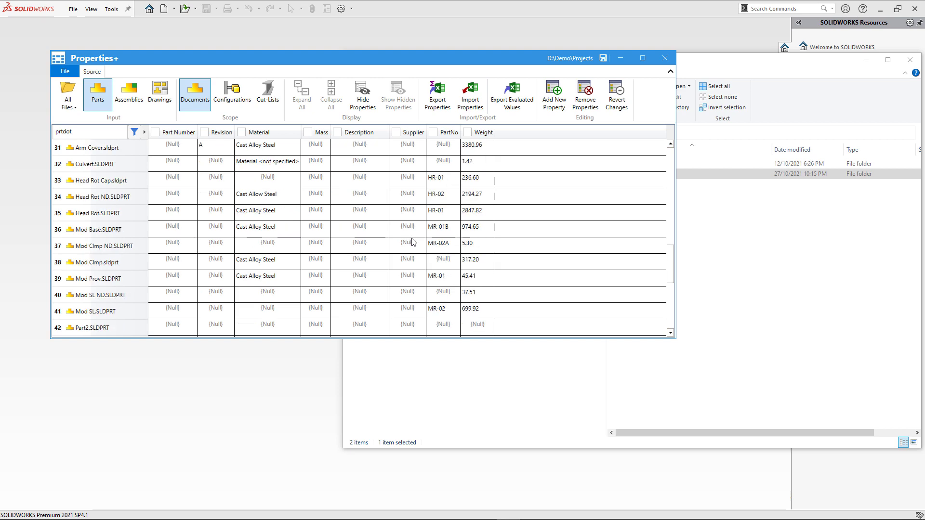
left_click(541, 327, "shift")
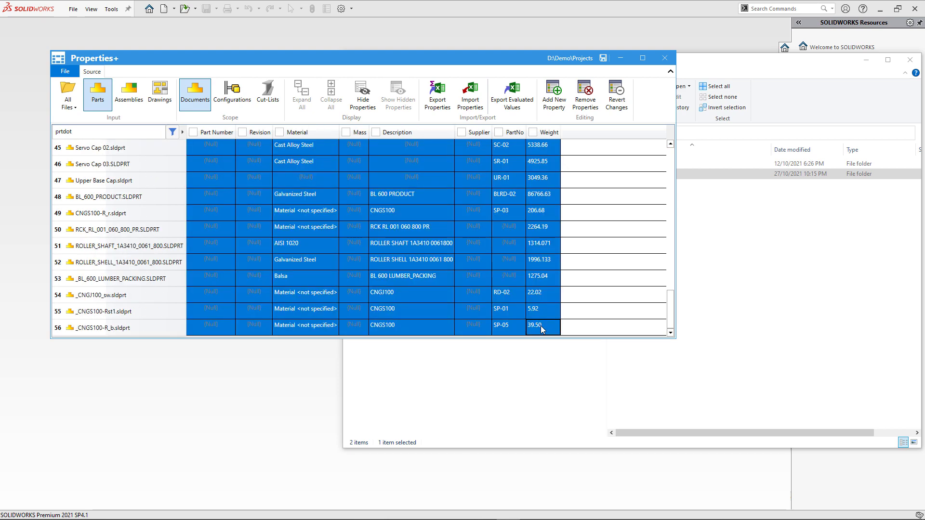
right_click(542, 329)
left_click(567, 366)
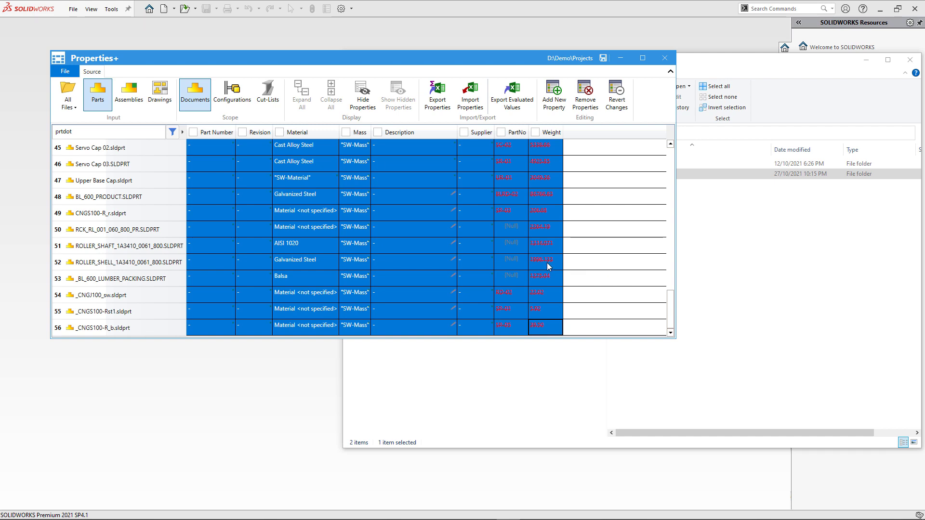
left_click(540, 278)
left_click_drag(670, 318, 669, 170)
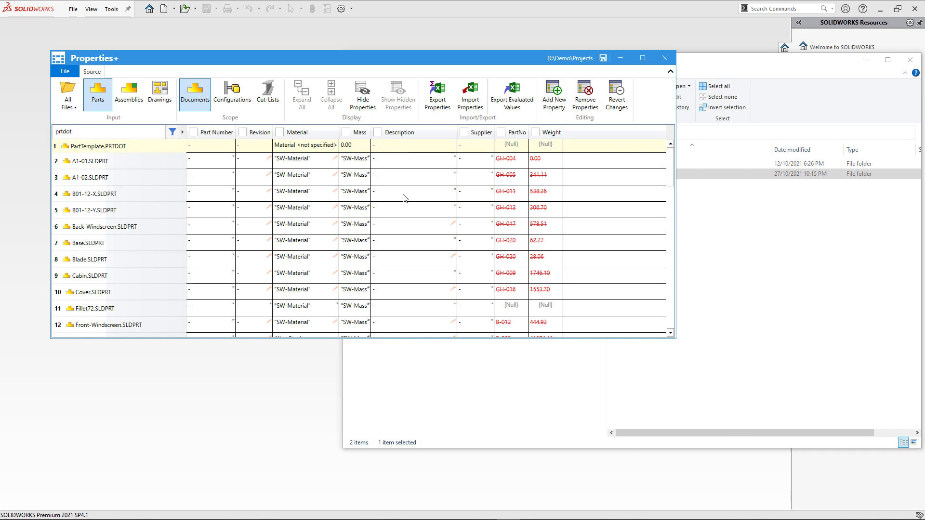
Step: Save the property changes to all part files and close Properties+
left_click(603, 59)
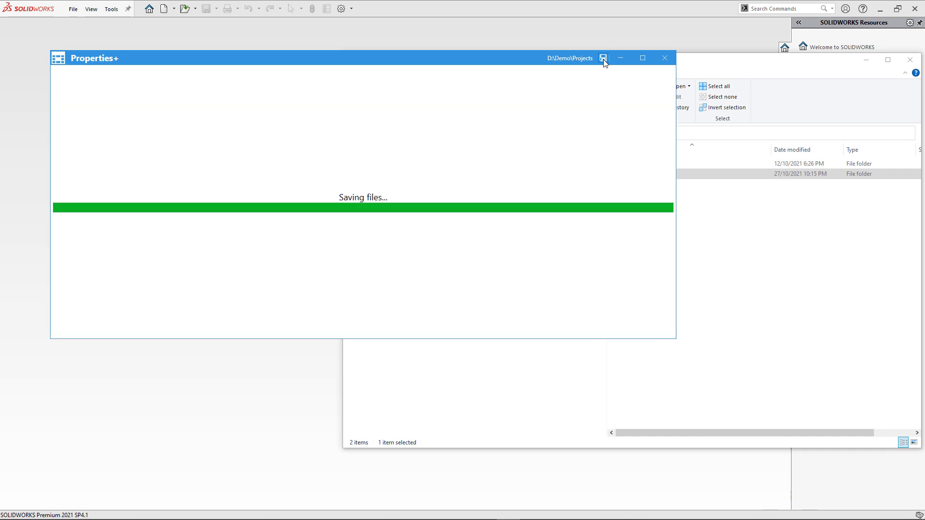
left_click(664, 58)
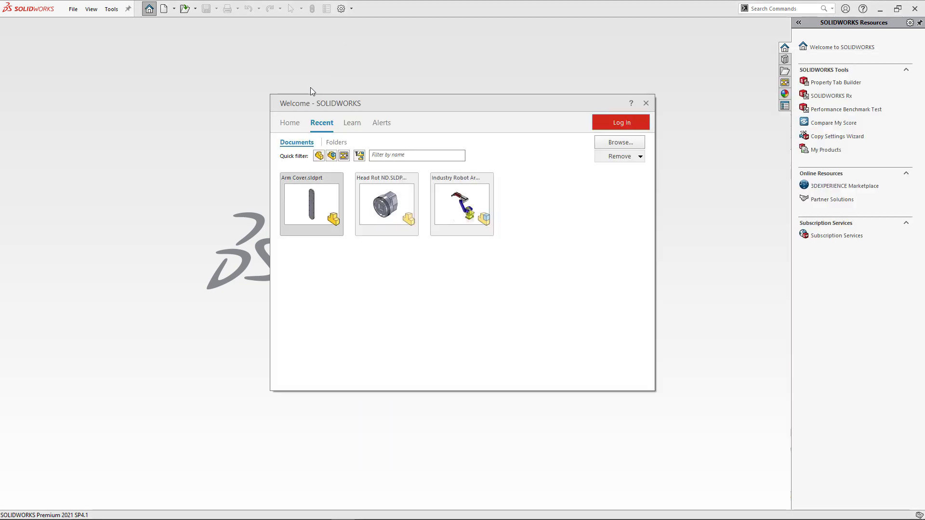
Step: Open Arm Cover, confirm its custom properties have no PartNo or Weight, and close it
left_click(314, 178)
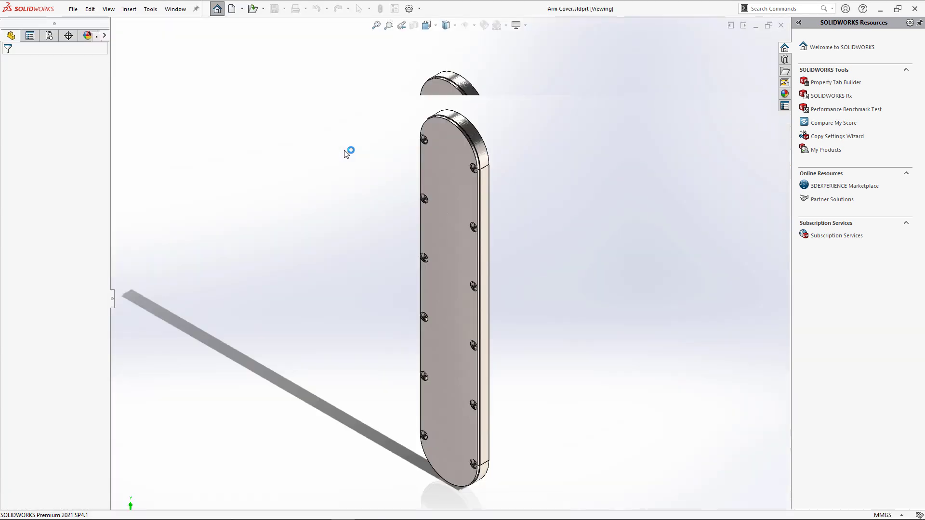
left_click(398, 10)
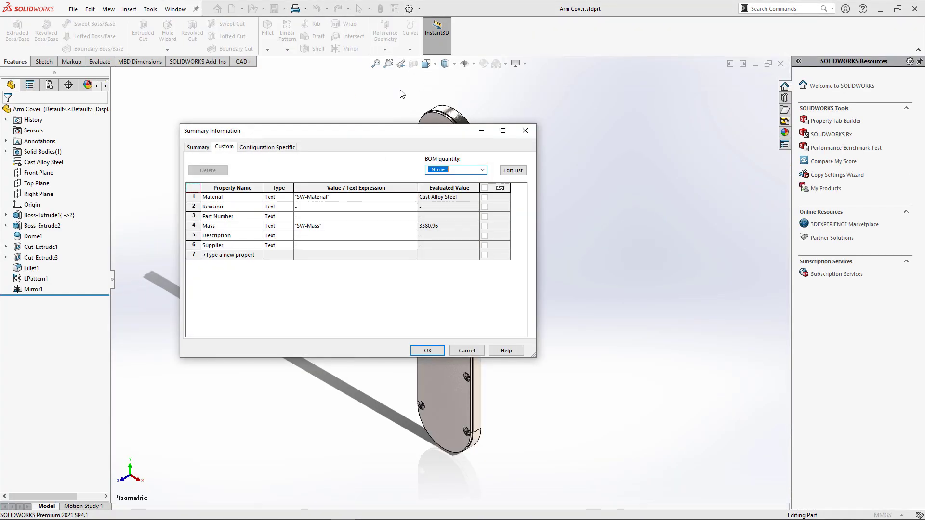
left_click(525, 132)
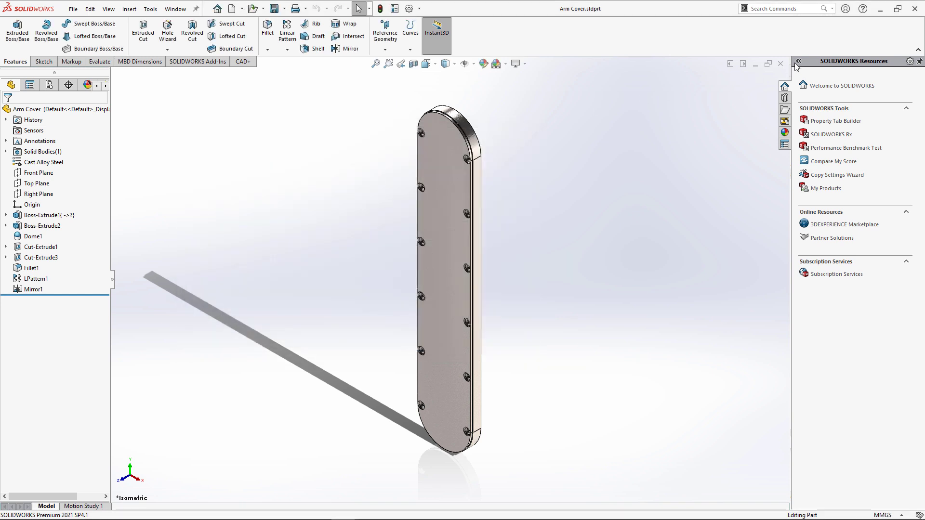
left_click(781, 64)
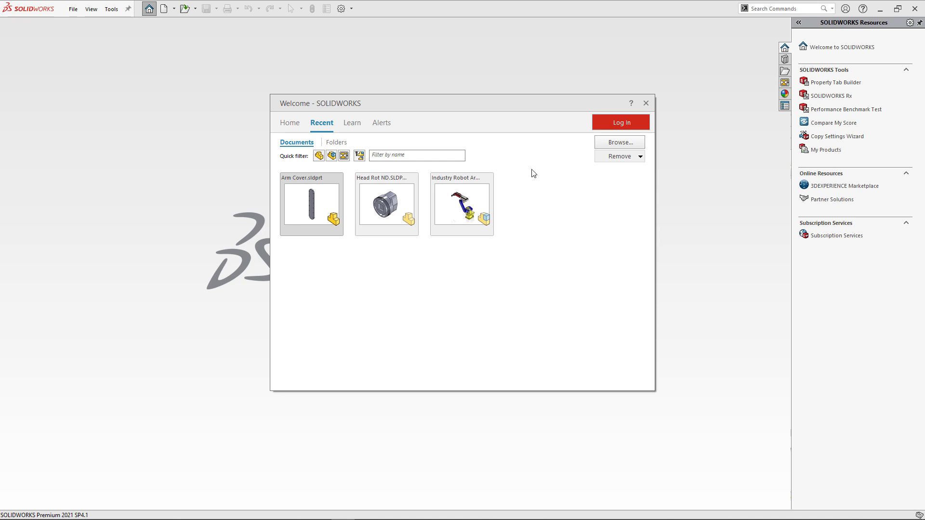
Step: Open Head Rot ND, check its properties (Cast Alloy Steel, Mass 2194.27) and close it
left_click(392, 197)
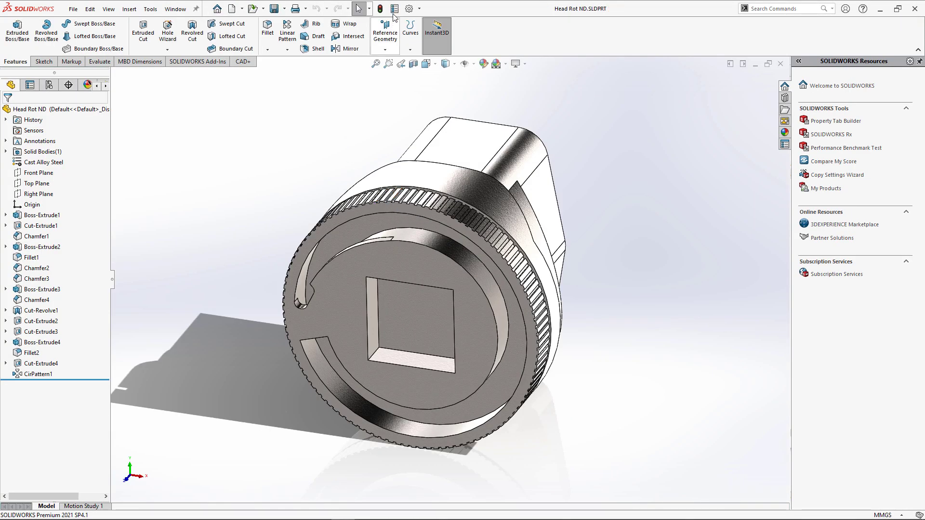
left_click(394, 8)
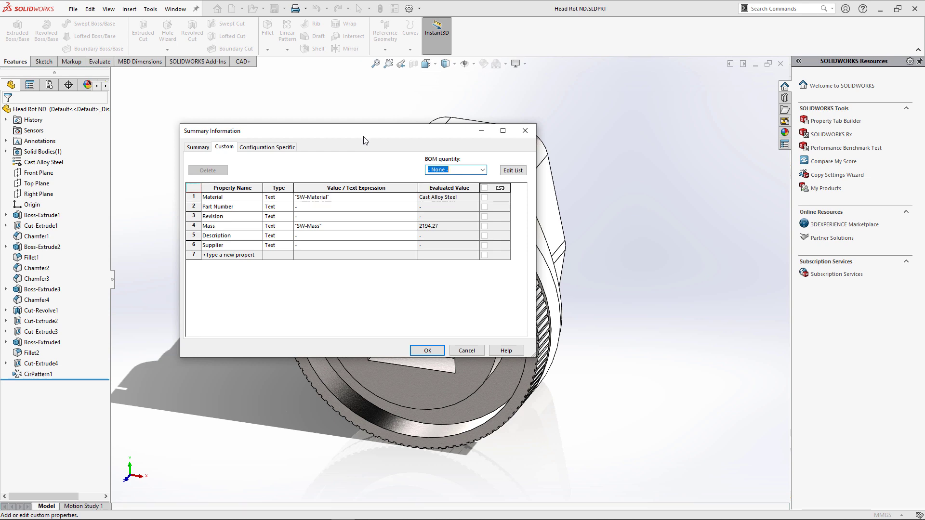
left_click(524, 131)
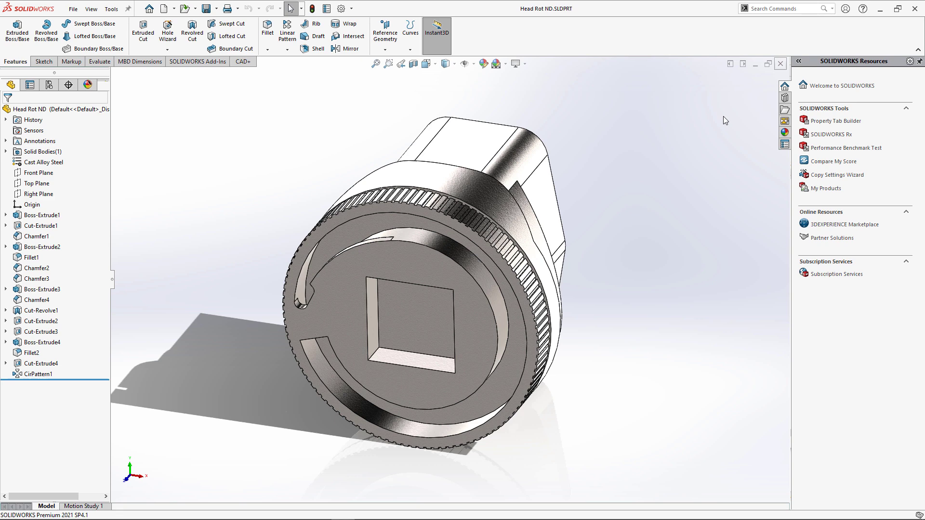
key("ctrl+w")
Step: Extract Projects.zip in place with 7-Zip, replacing all existing files
key("alt+Tab")
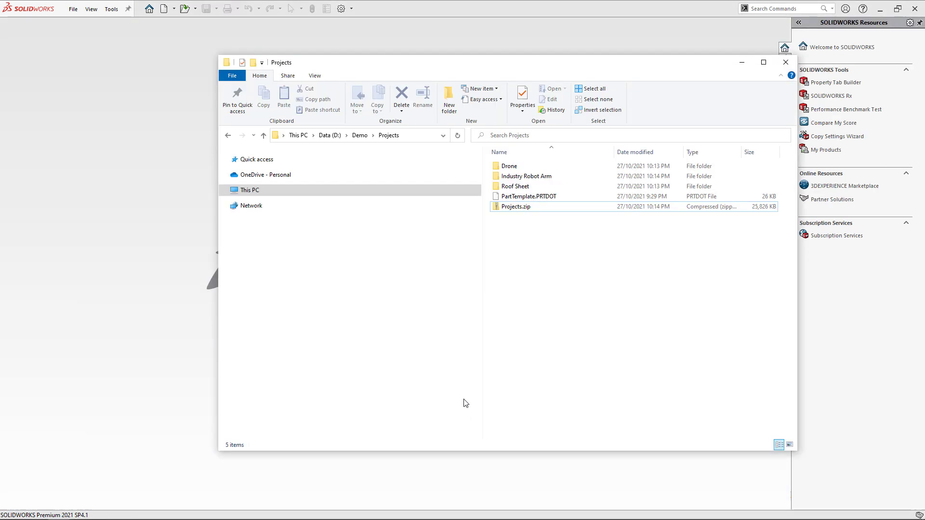
left_click(515, 206)
right_click(514, 209)
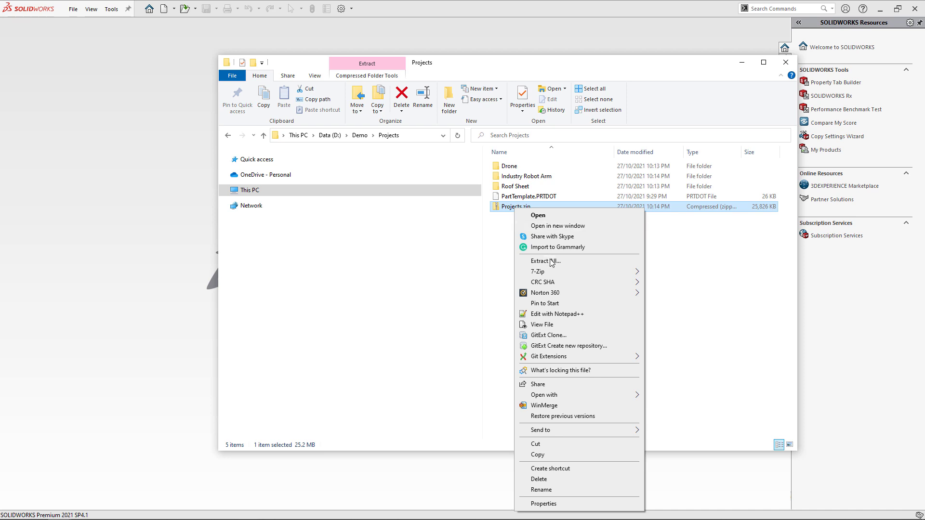
mouse_move(555, 272)
left_click(677, 304)
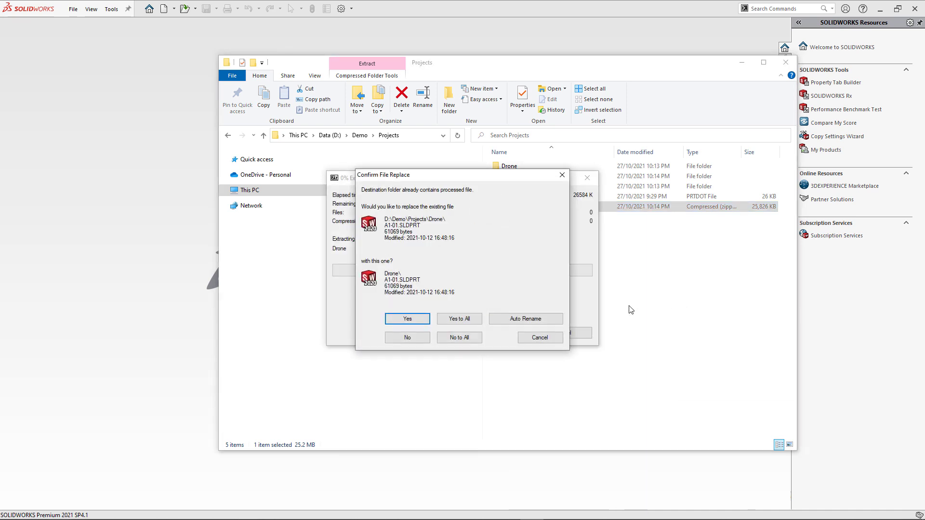
left_click(467, 319)
left_click(496, 217)
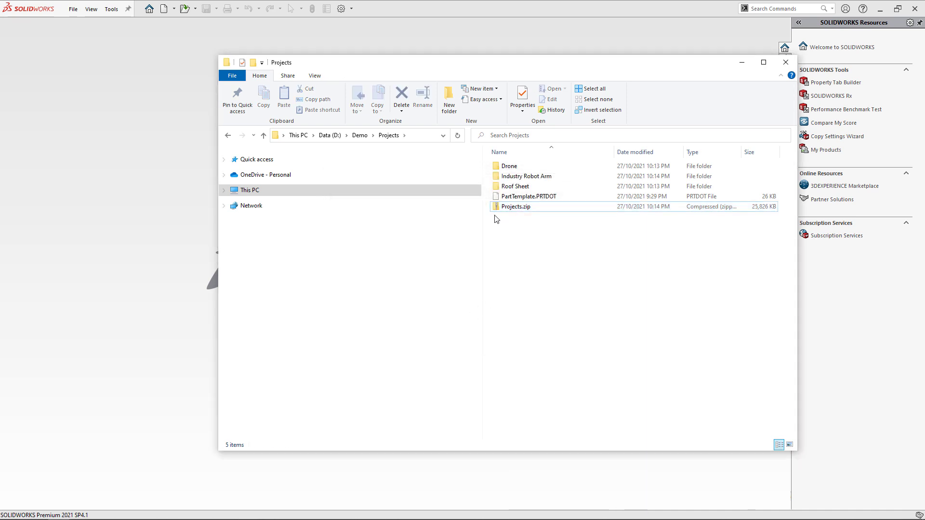
Step: Reopen the Projects folder in Properties+ from the Demo folder
left_click(359, 135)
right_click(507, 178)
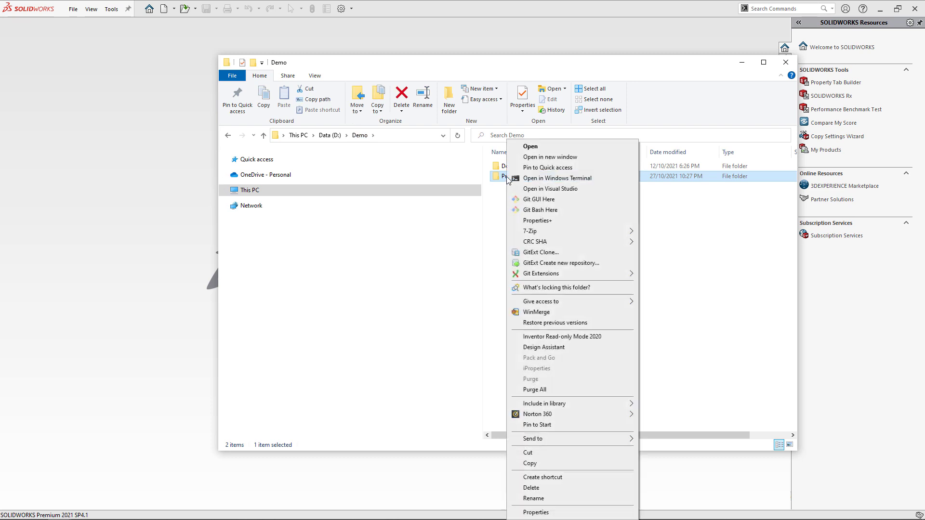
left_click(534, 221)
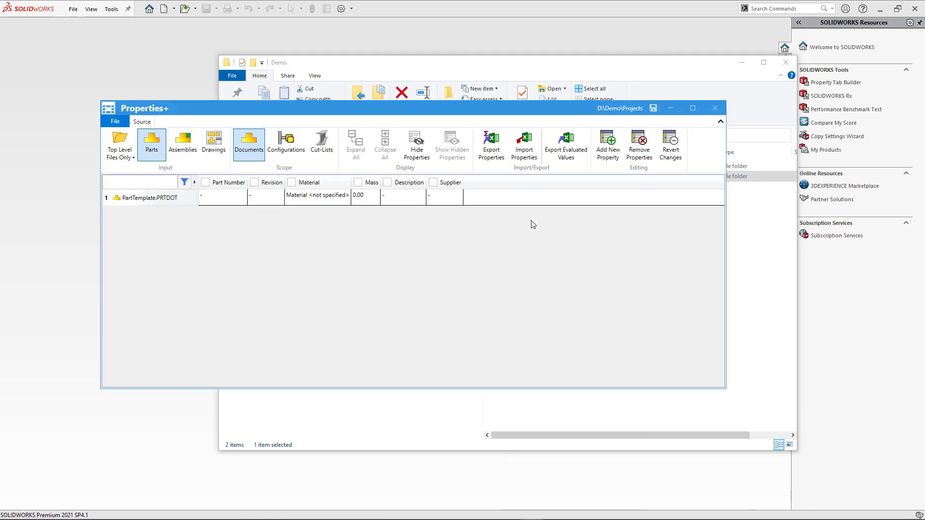
Step: Load parts from all subfolders and hide the PartNo and Weight columns
left_click(129, 154)
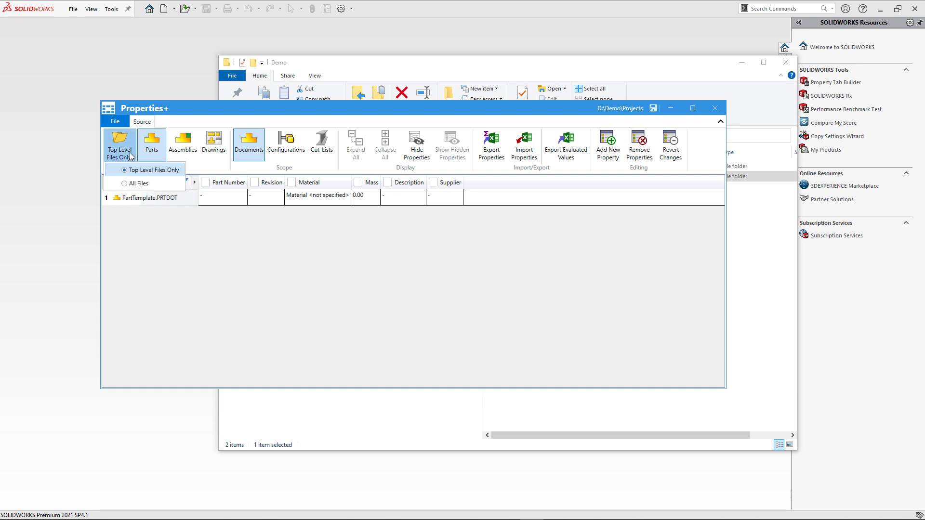
left_click(137, 182)
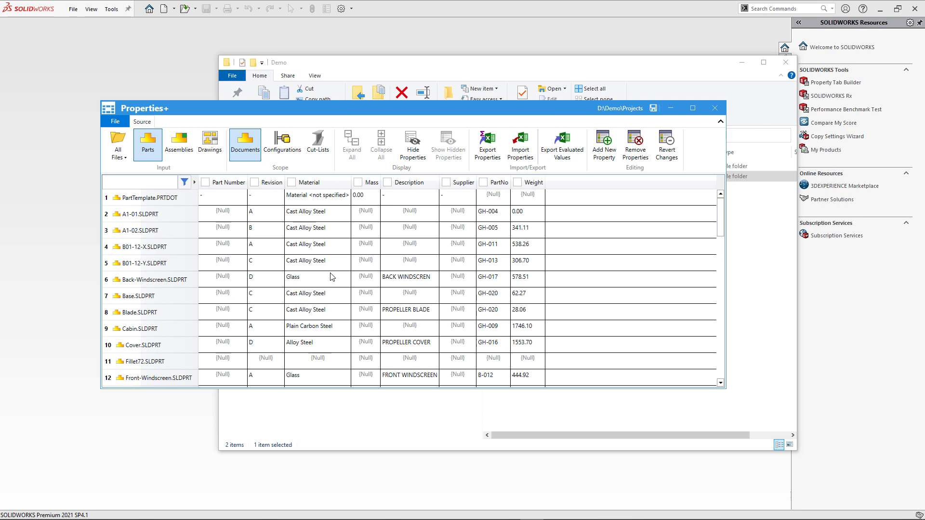
left_click(183, 198)
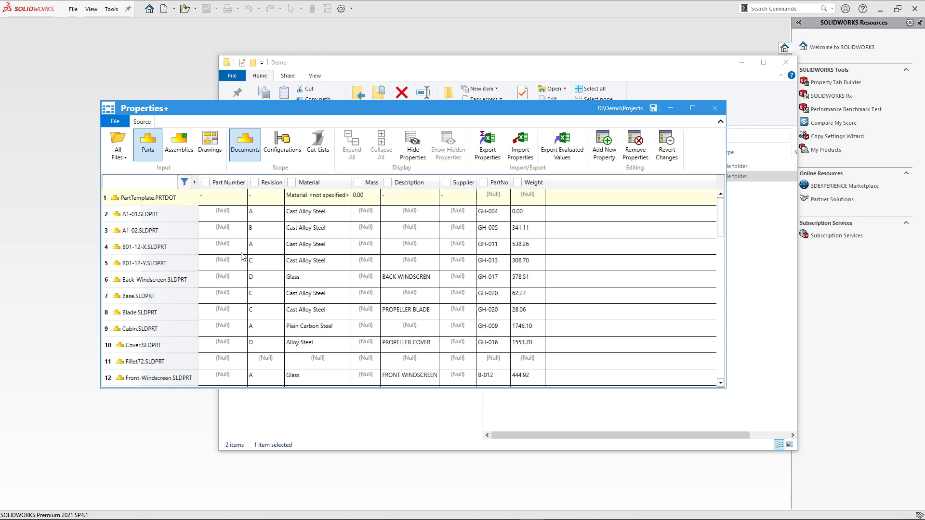
left_click(497, 183)
left_click(533, 184)
left_click(413, 145)
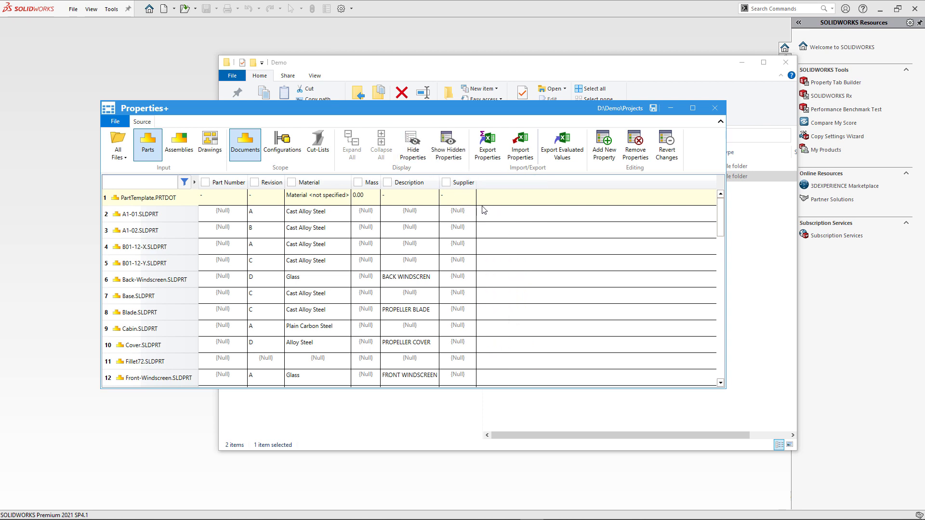
Step: Export the properties to a spreadsheet, then open prps.xlsx from the Projects folder
left_click(492, 152)
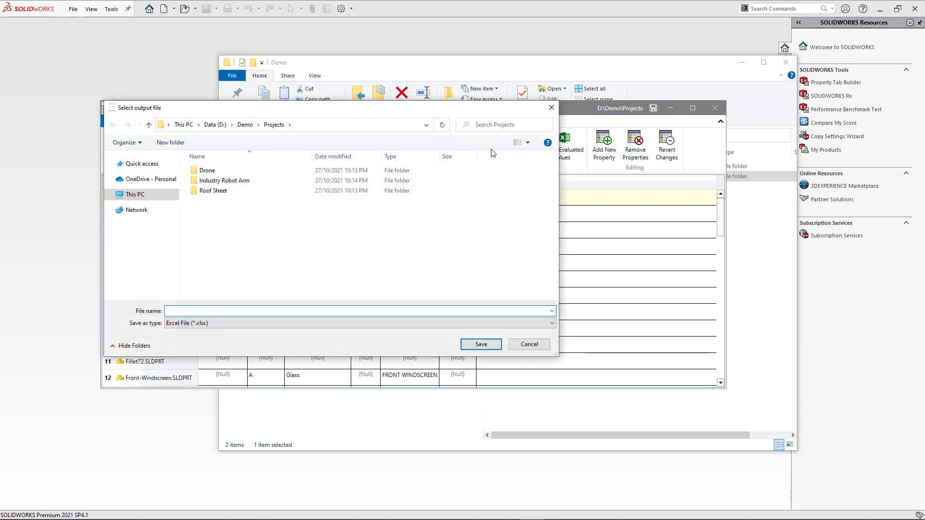
type("test")
key("Return")
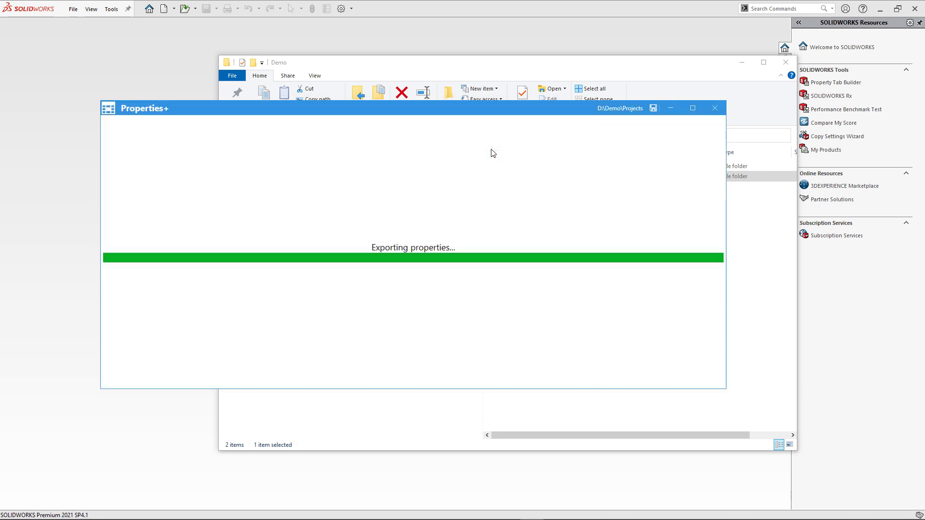
left_click(510, 70)
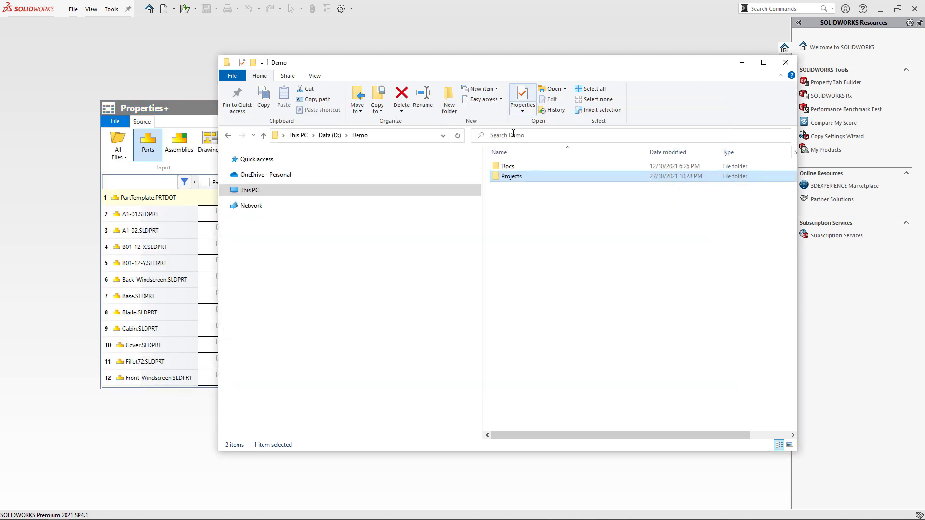
double_click(516, 176)
double_click(511, 217)
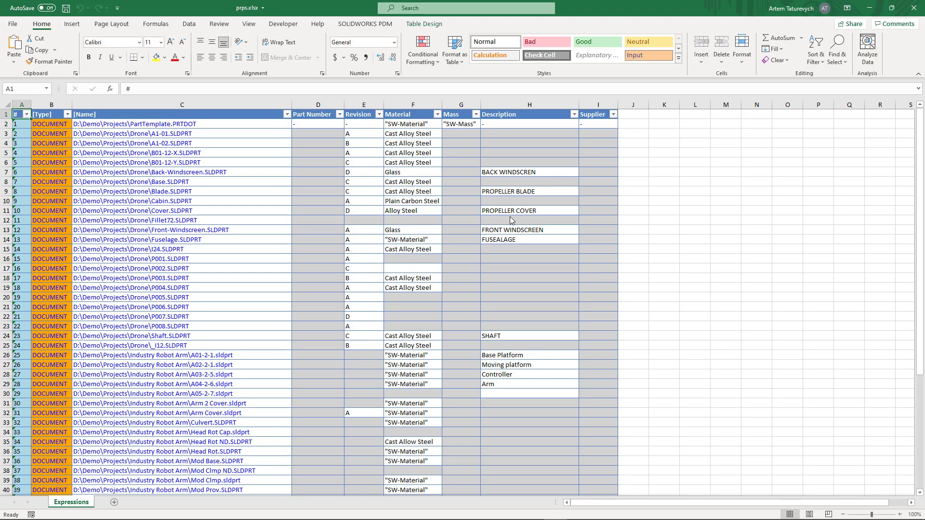
Step: Enter =IF(ISBLANK(D3),D$2,D3) in cell K3, locking row 2 for the template value
left_click(664, 135)
left_click(462, 91)
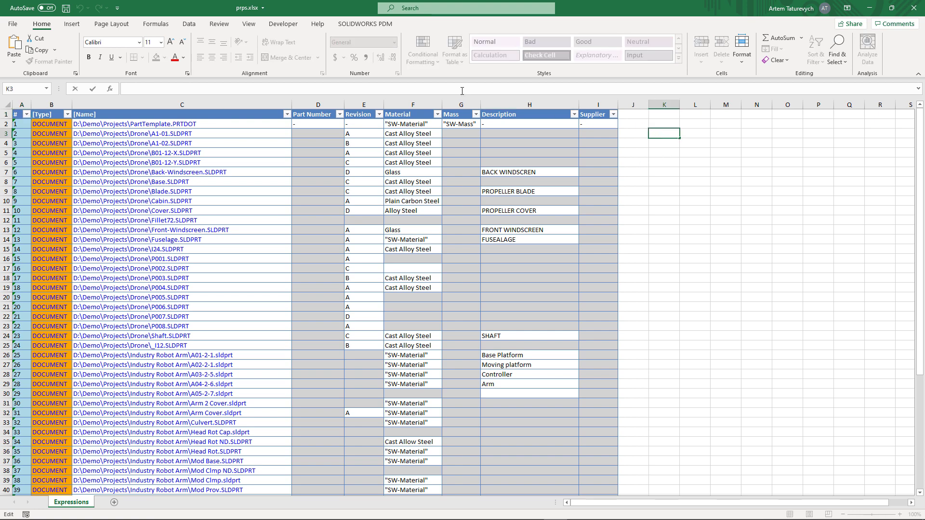
type("=")
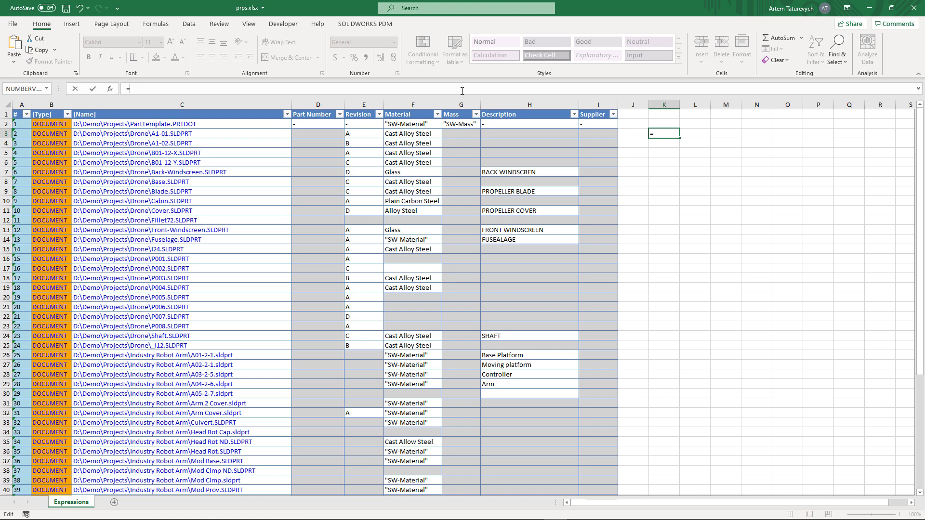
type("if(")
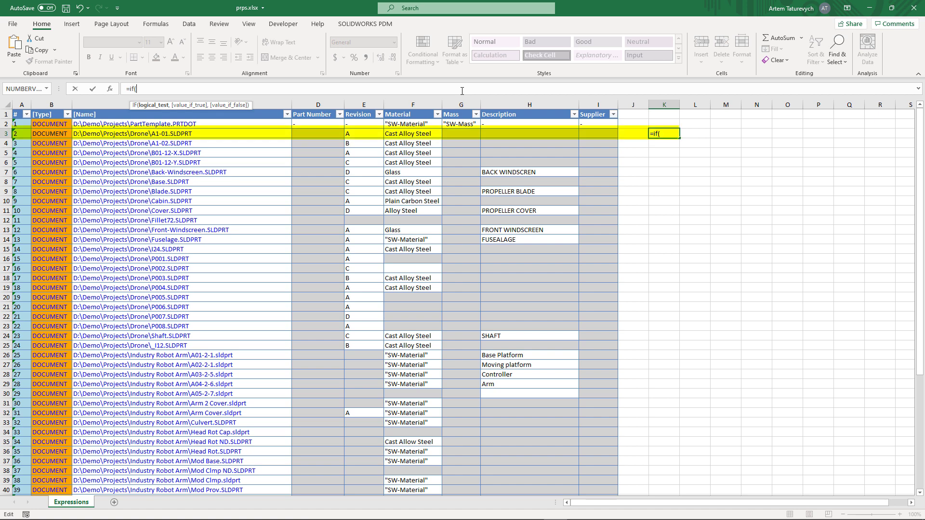
type("is")
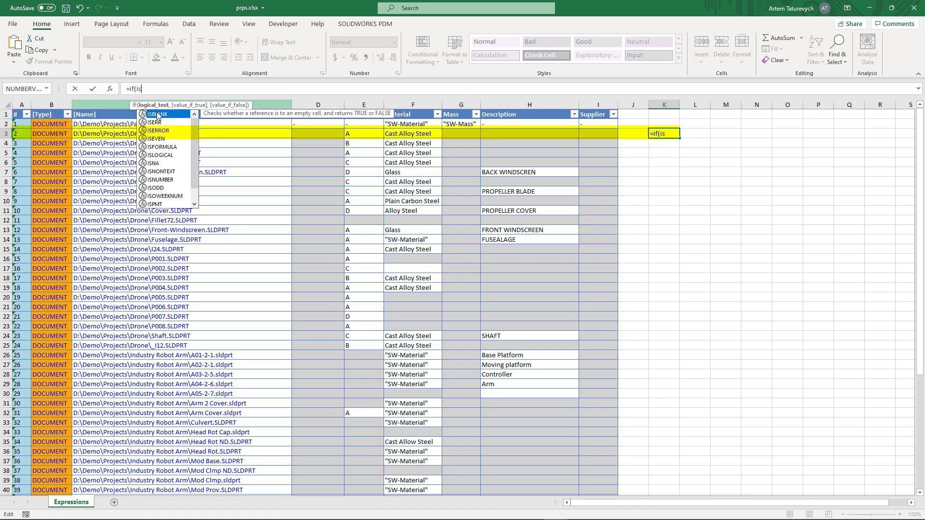
double_click(158, 115)
type("D")
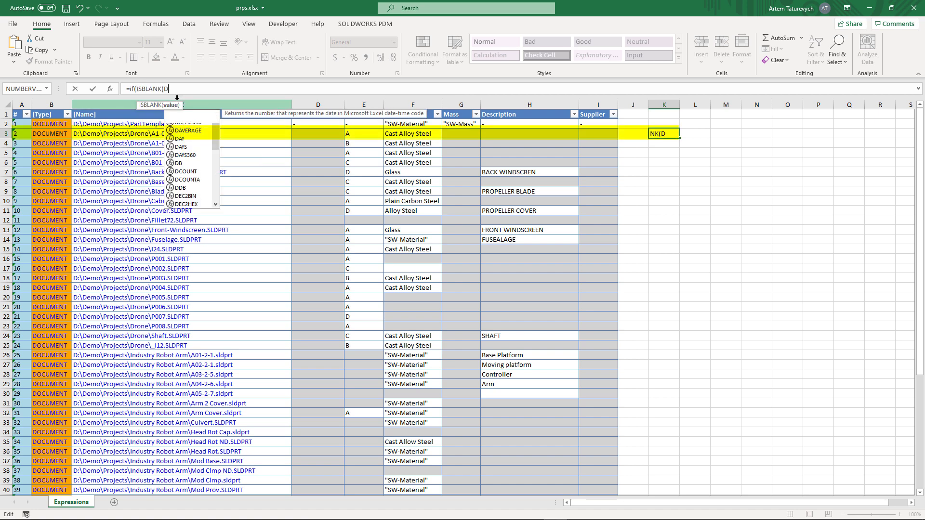
type("3)")
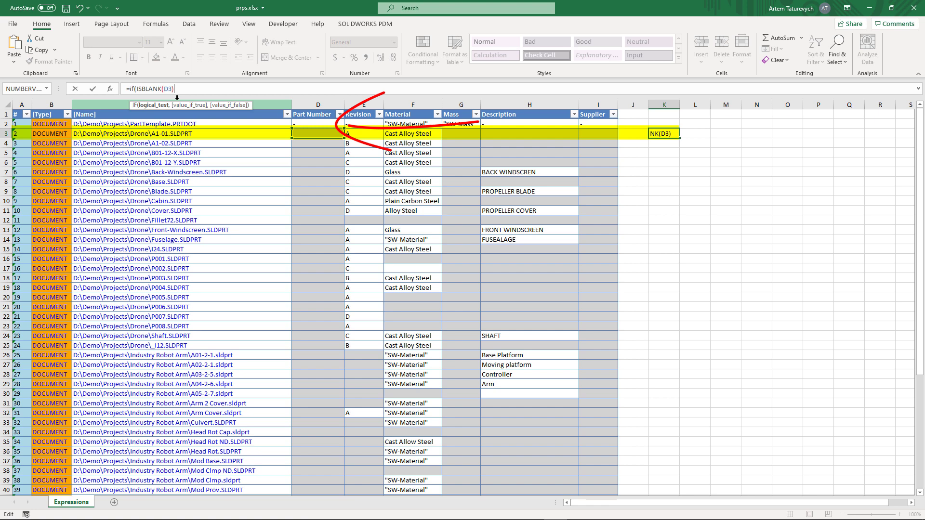
type(",D2")
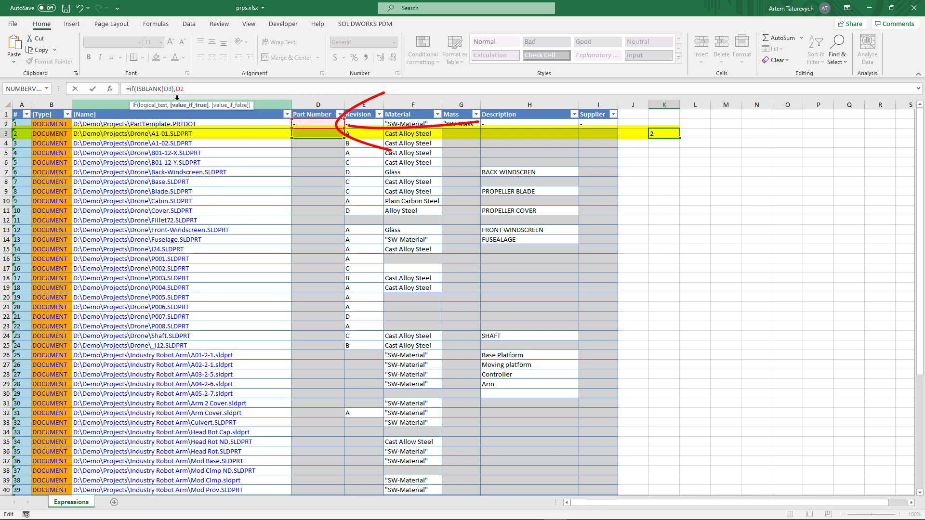
type(",")
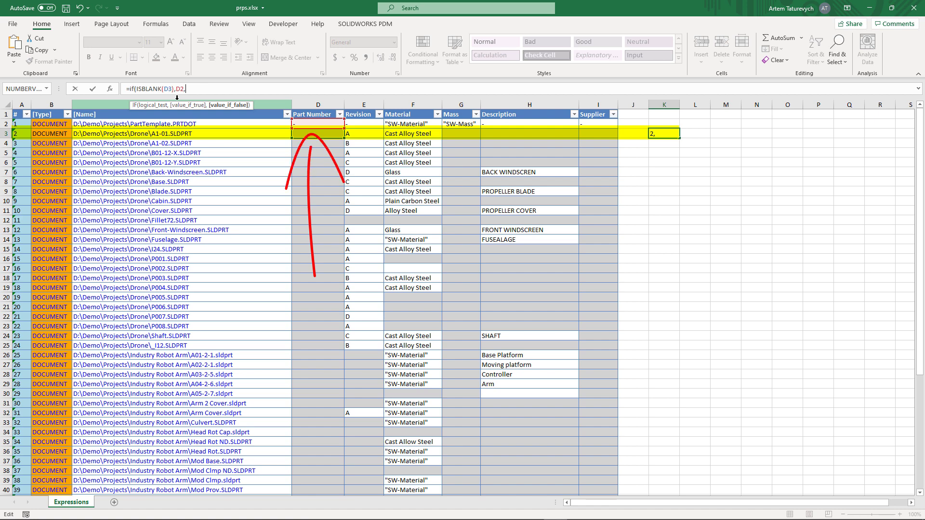
type("D3)")
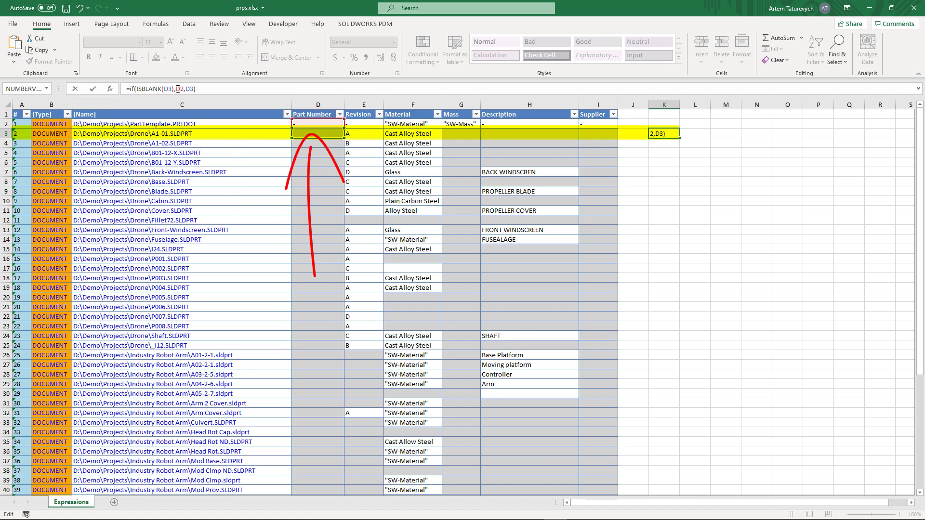
left_click(182, 89)
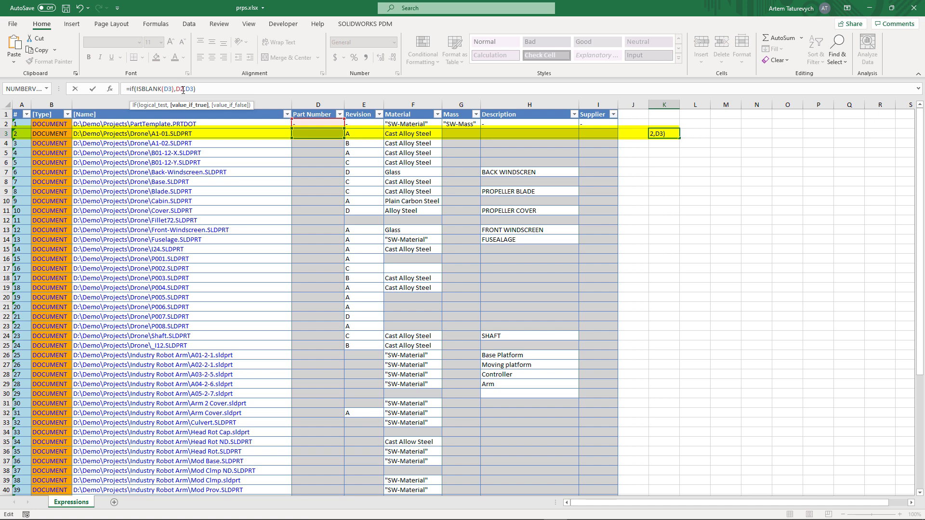
type("$")
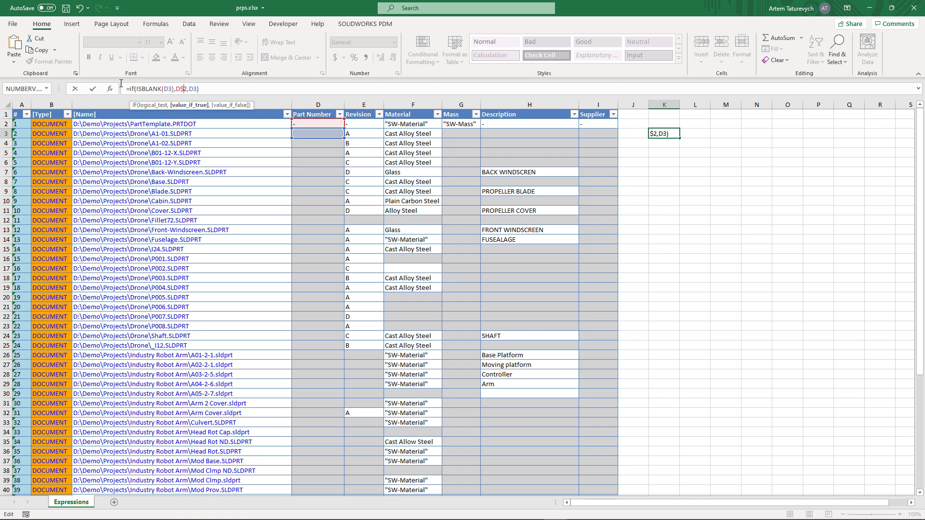
Step: Commit the K3 formula and fill it across K:P and down to row 56
left_click(92, 89)
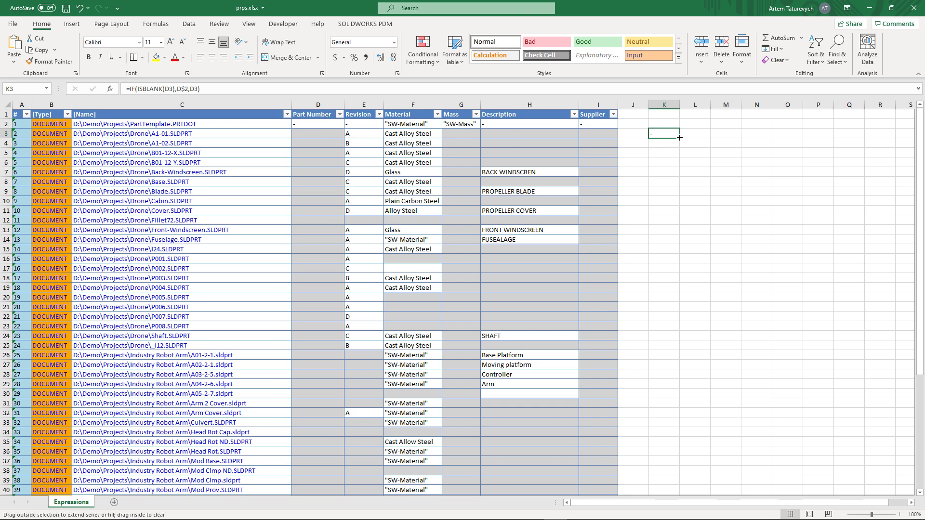
left_click_drag(700, 136, 832, 134)
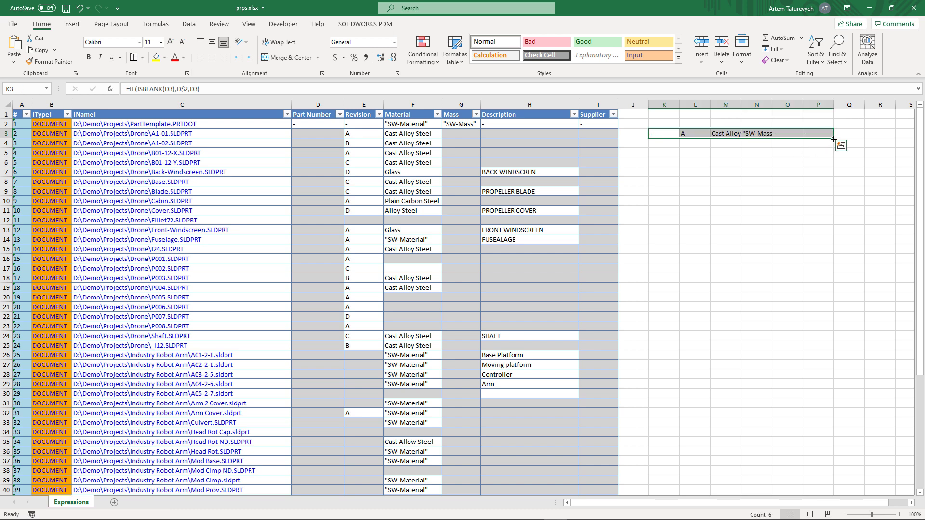
left_click_drag(835, 138, 830, 462)
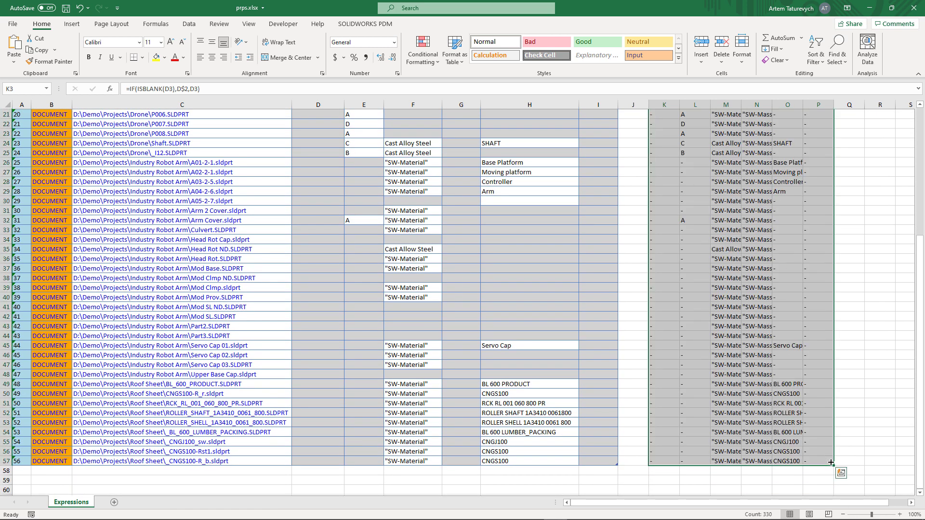
Step: Paste the calculated K:P results as values only into D3:I57
scroll(795, 372, "up", 5)
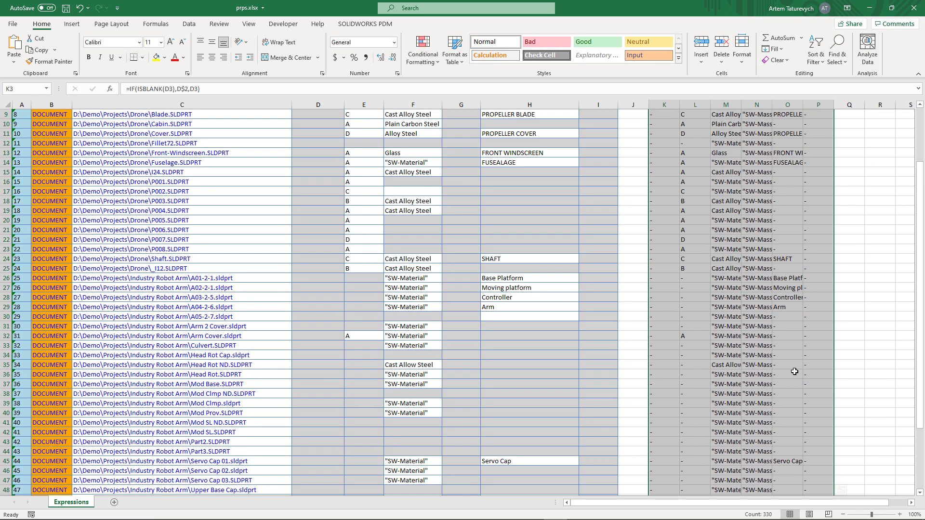
scroll(795, 372, "up", 2)
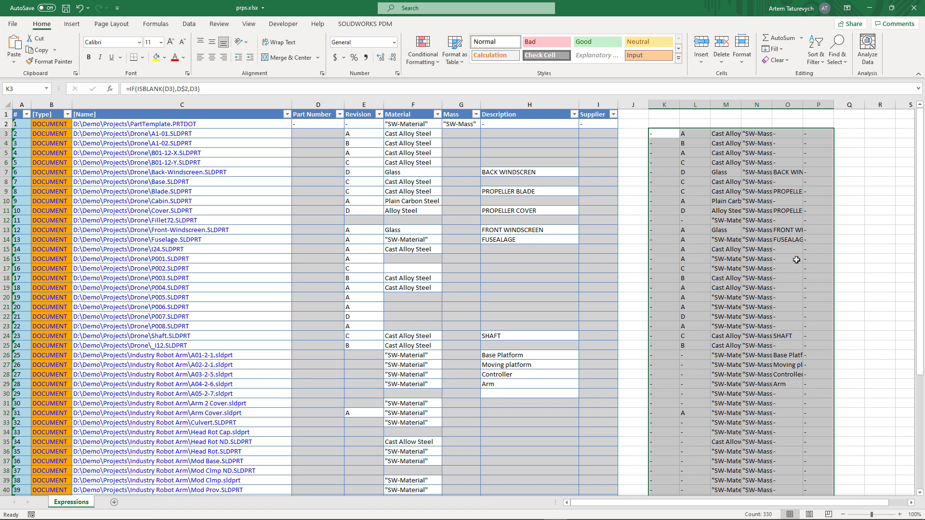
right_click(751, 212)
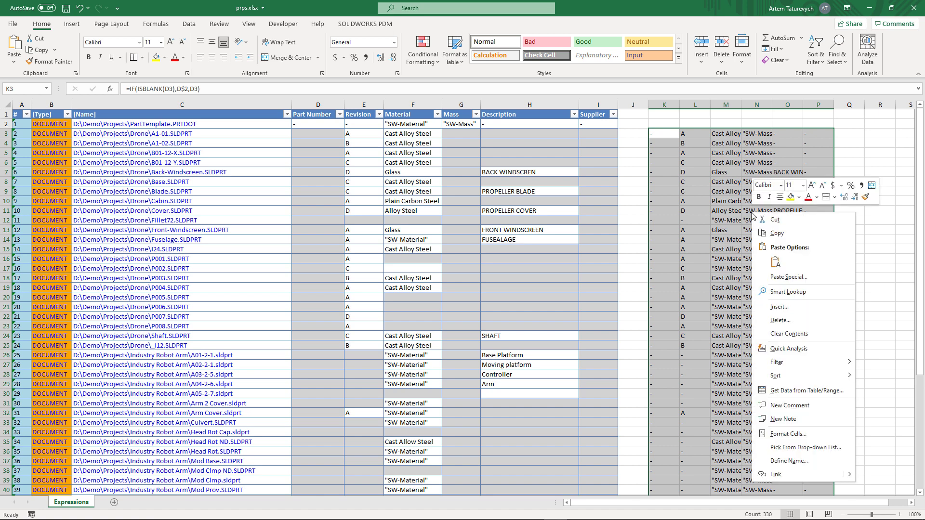
left_click(767, 233)
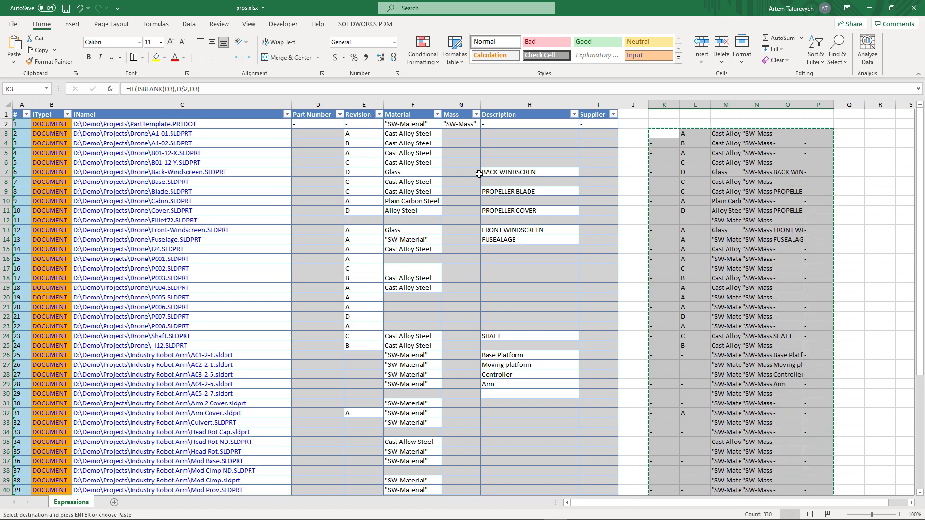
left_click(305, 133)
scroll(564, 289, "down", 5)
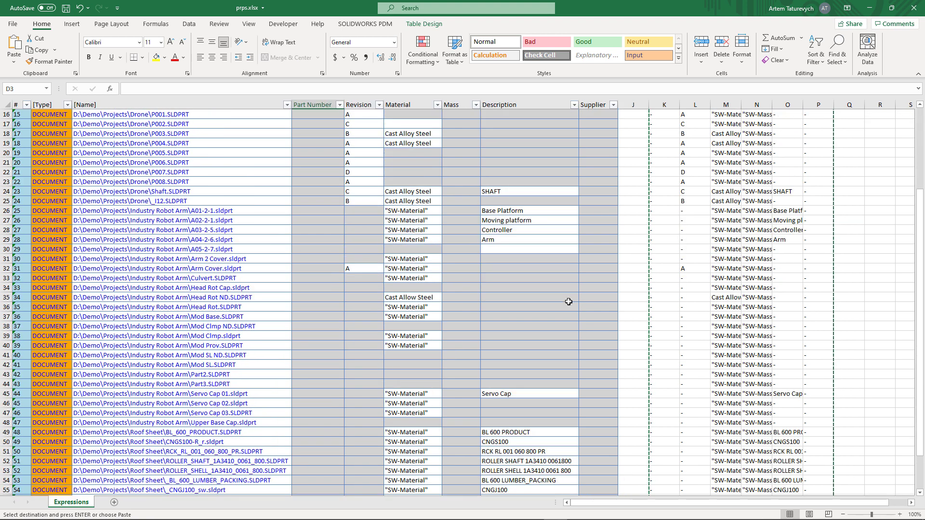
scroll(568, 304, "down", 4)
left_click(595, 393, "shift")
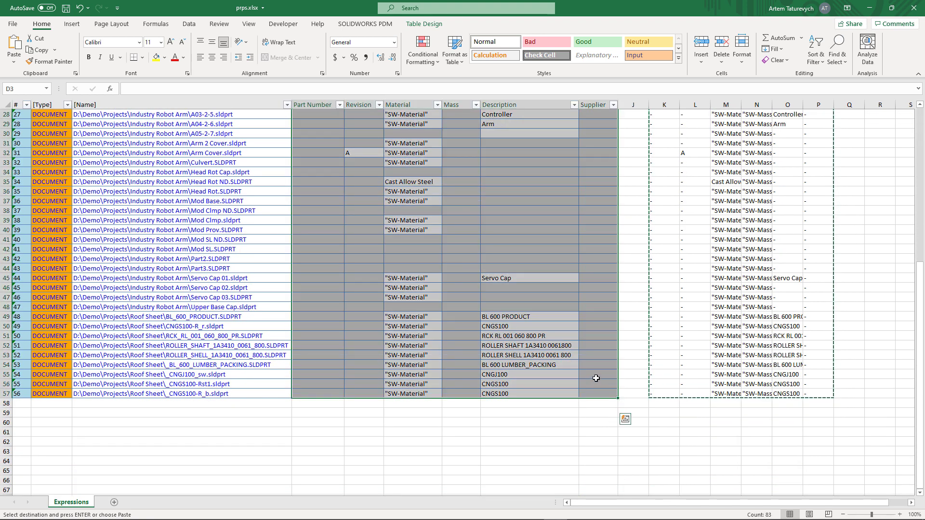
right_click(596, 379)
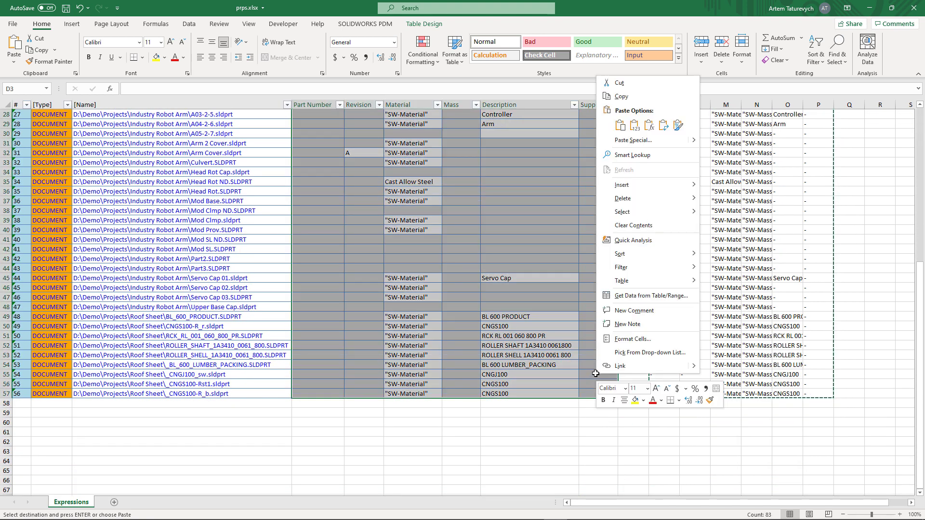
left_click(634, 126)
Step: Clear the helper values from K2:P57
scroll(634, 126, "up", 9)
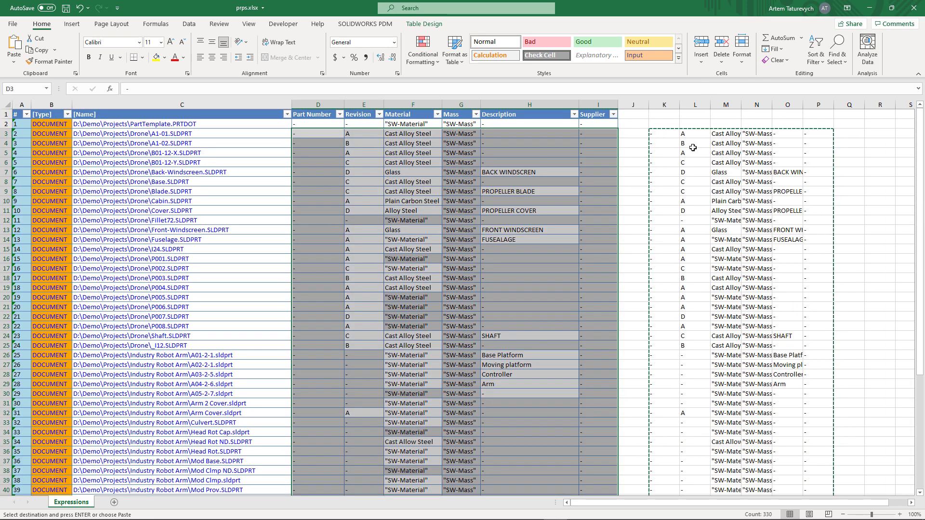
left_click(660, 123)
scroll(657, 136, "down", 5)
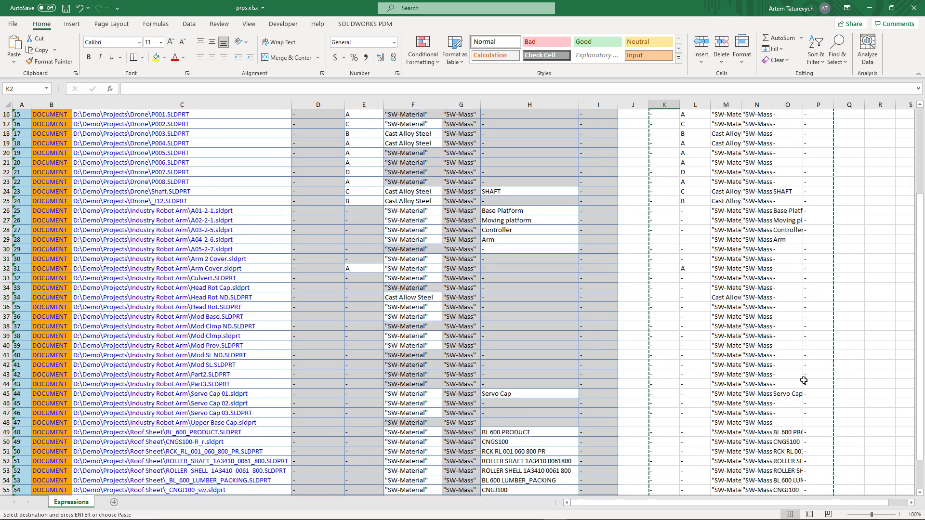
scroll(814, 405, "down", 3)
left_click(826, 424, "shift")
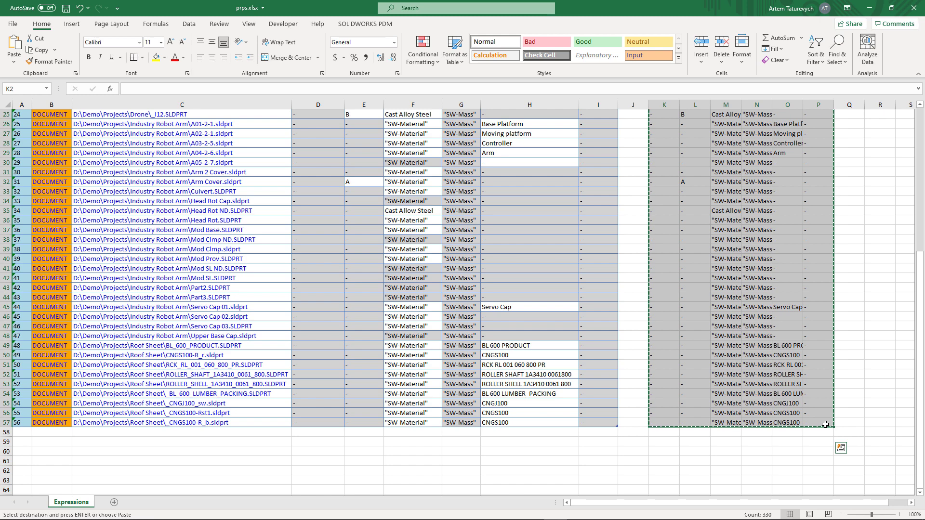
key("ctrl+z")
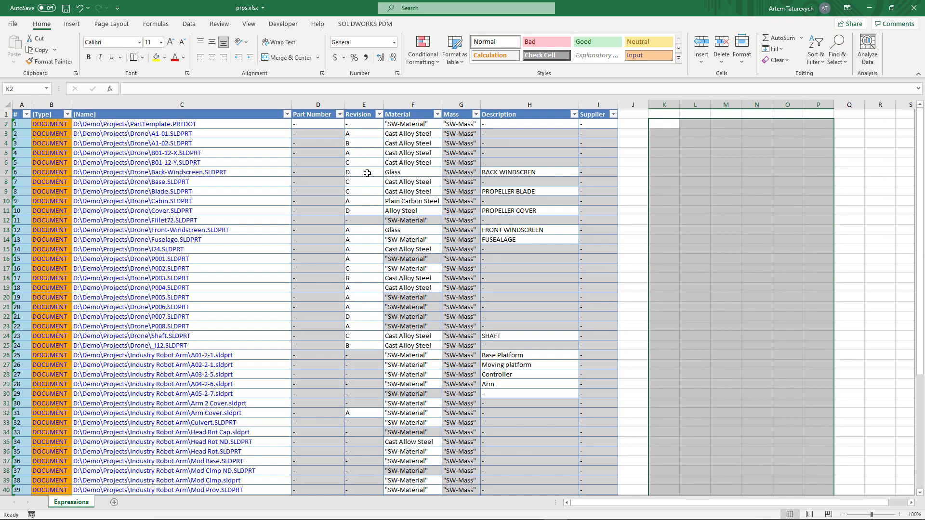
Step: Remove the fill colour from D2:I57 and save prps.xlsx
left_click(318, 125)
scroll(494, 255, "down", 1)
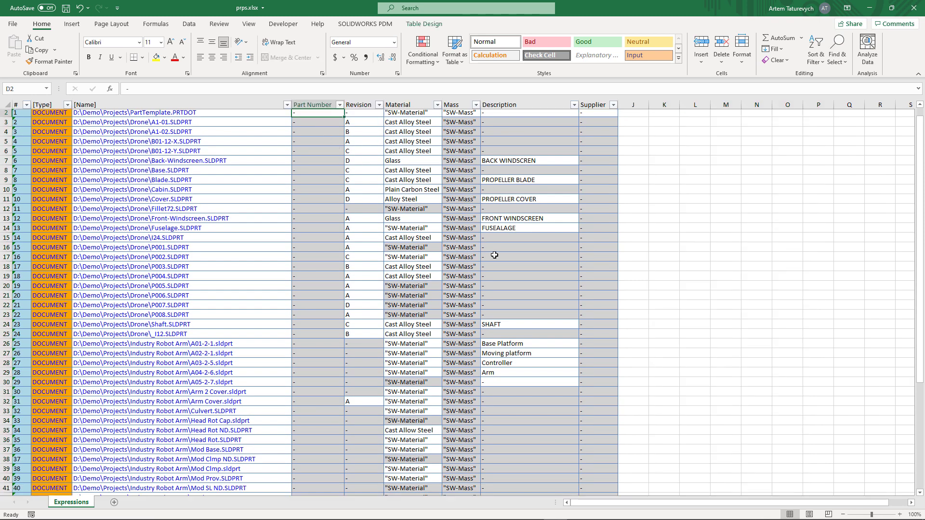
scroll(495, 255, "down", 8)
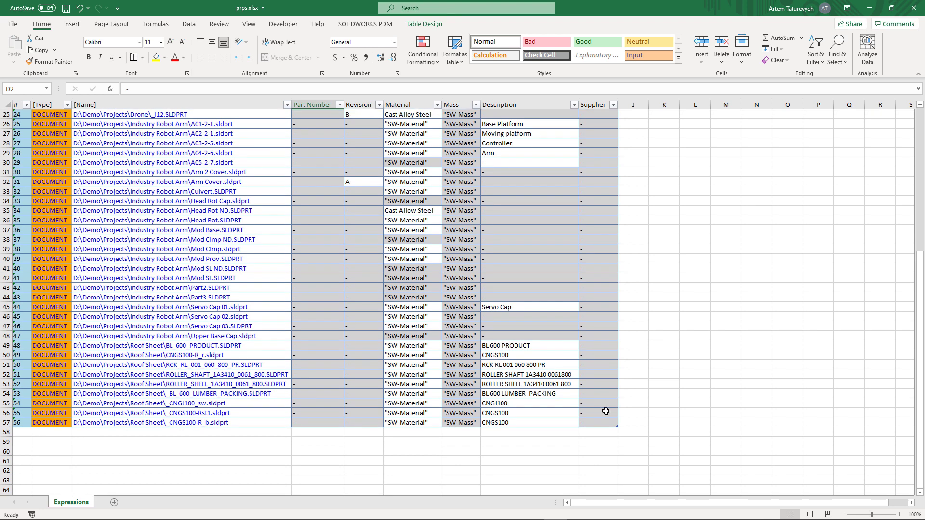
left_click(601, 422, "shift")
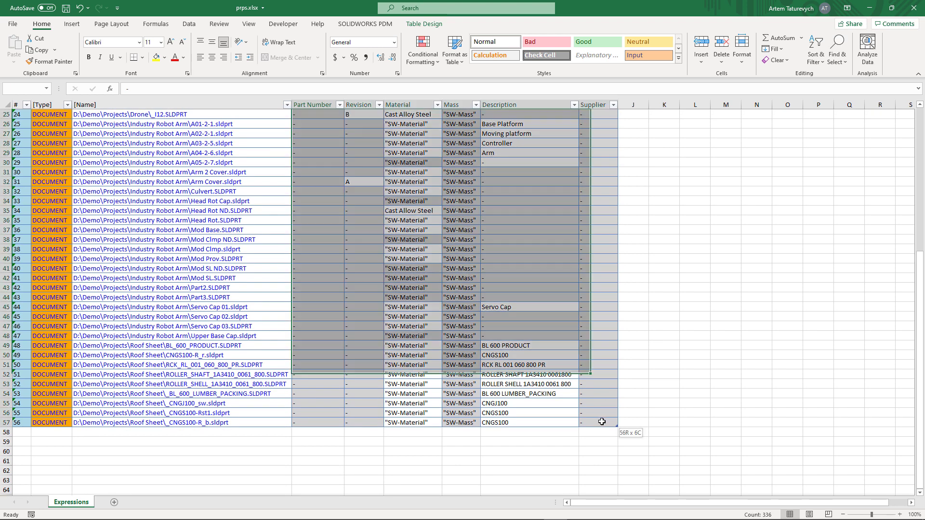
left_click(164, 59)
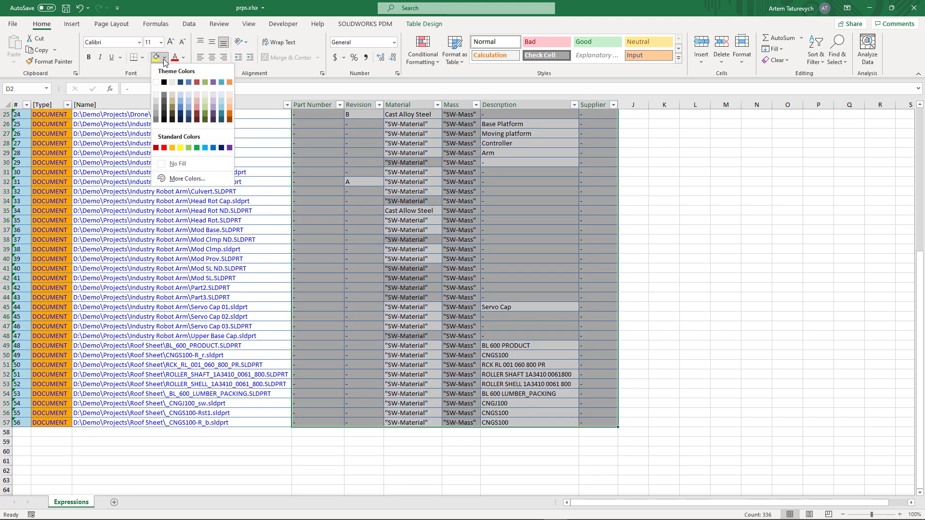
key("Escape")
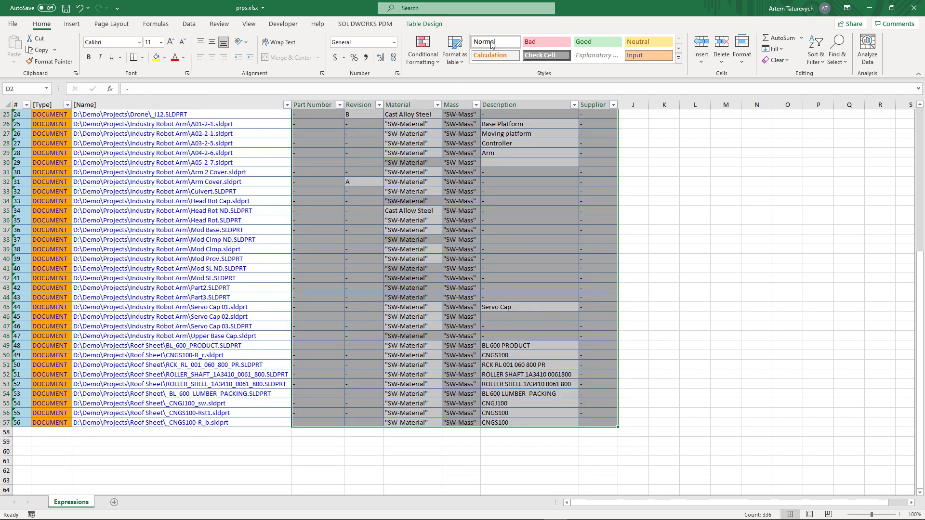
scroll(481, 289, "up", 8)
left_click(658, 171)
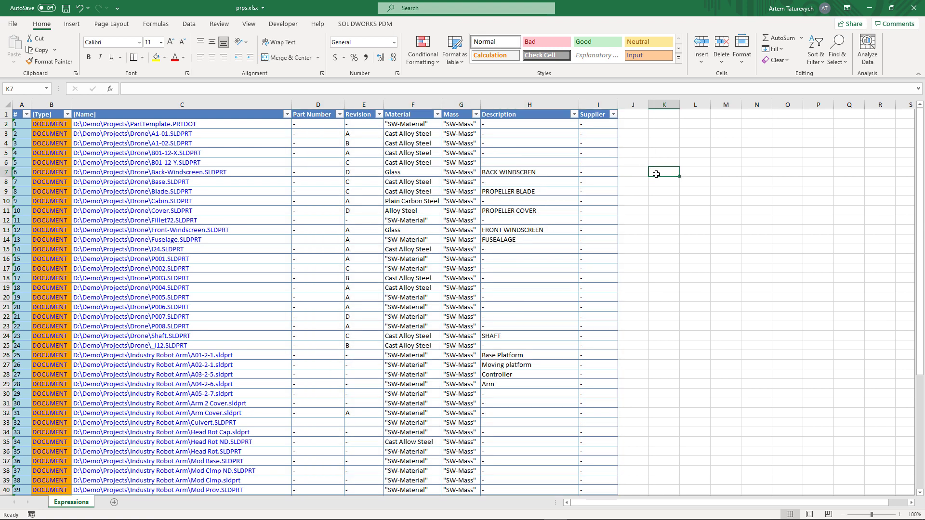
key("ctrl+s")
Step: Import the property values from prps.xlsx into Properties+
left_click(871, 10)
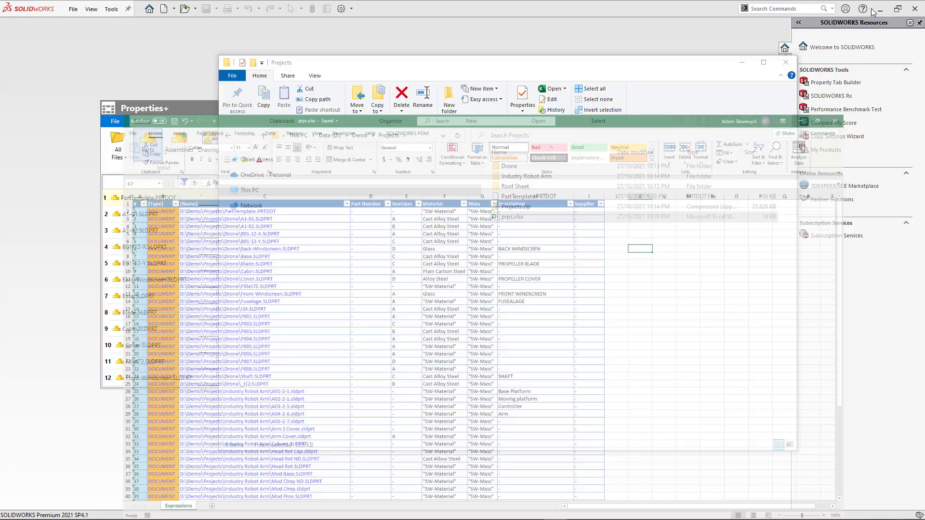
left_click(190, 113)
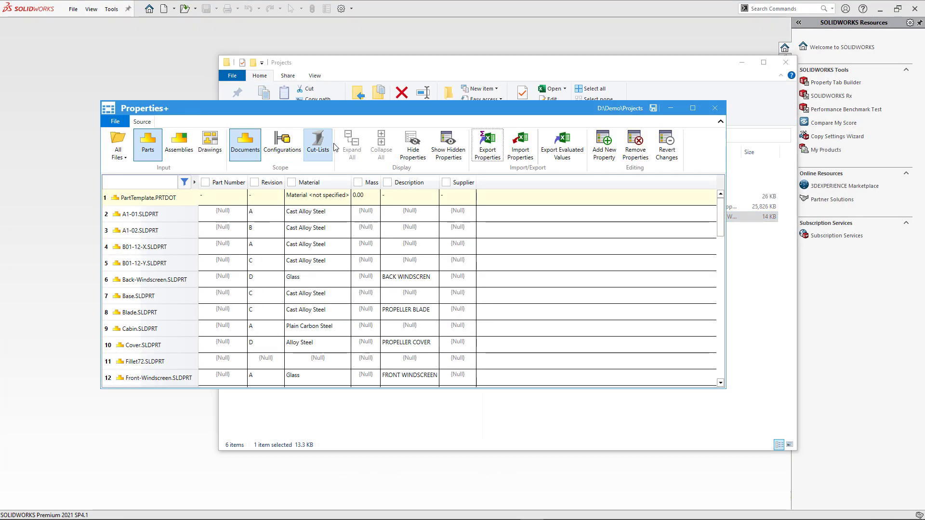
left_click(520, 144)
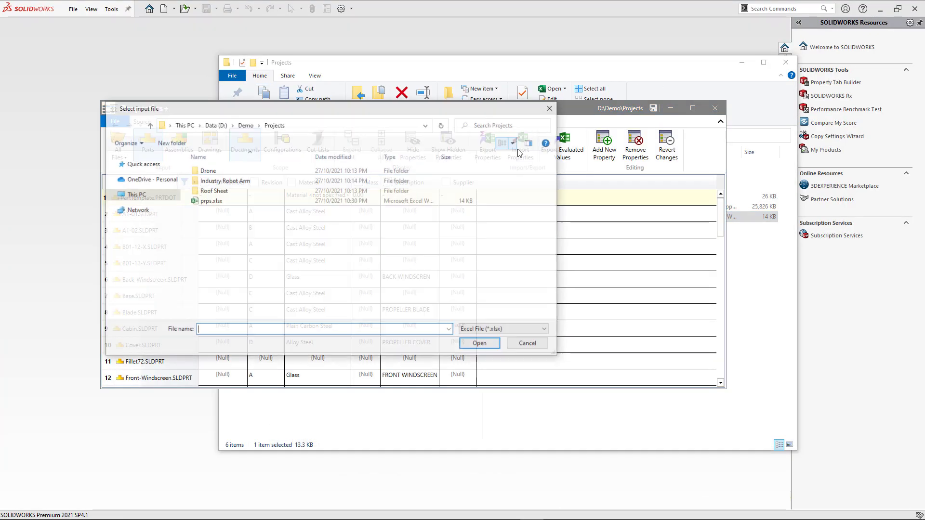
left_click(227, 205)
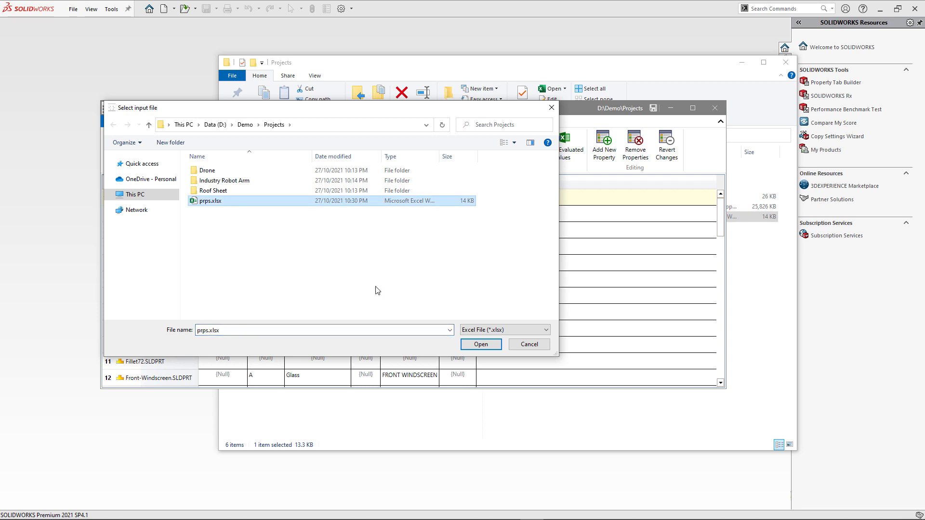
left_click(470, 344)
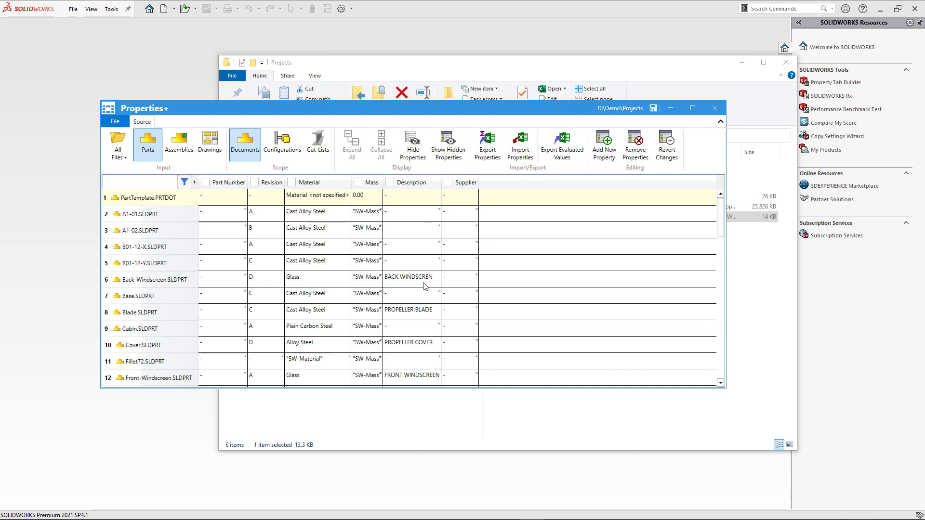
Step: Save the imported properties back to the part files
scroll(425, 286, "down", 9)
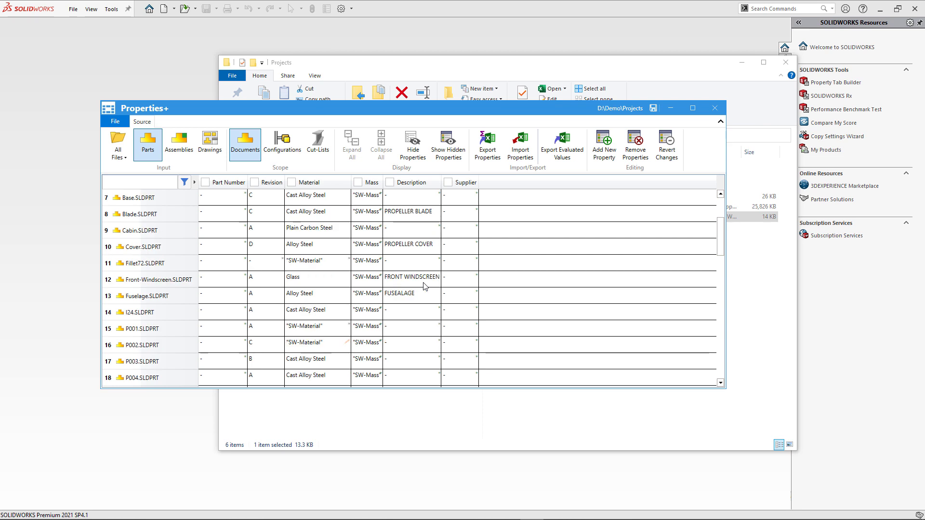
scroll(425, 286, "down", 4)
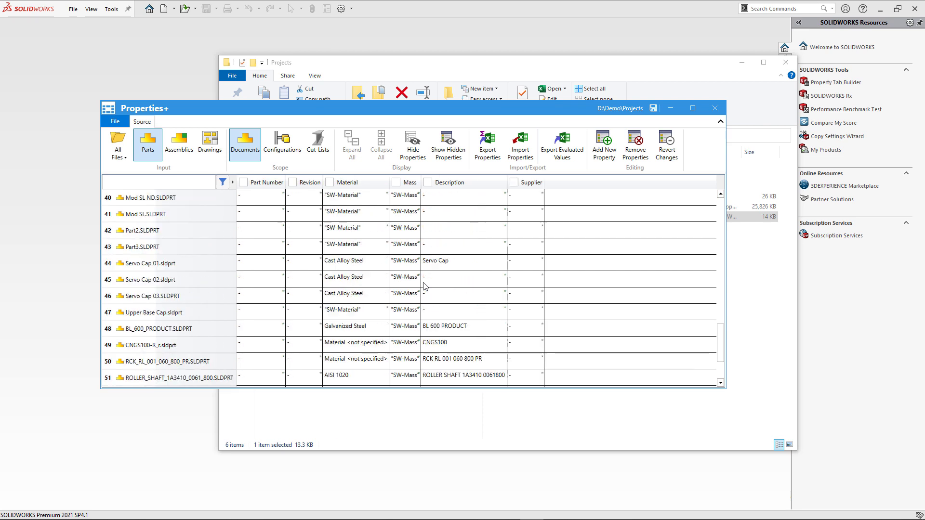
left_click(653, 109)
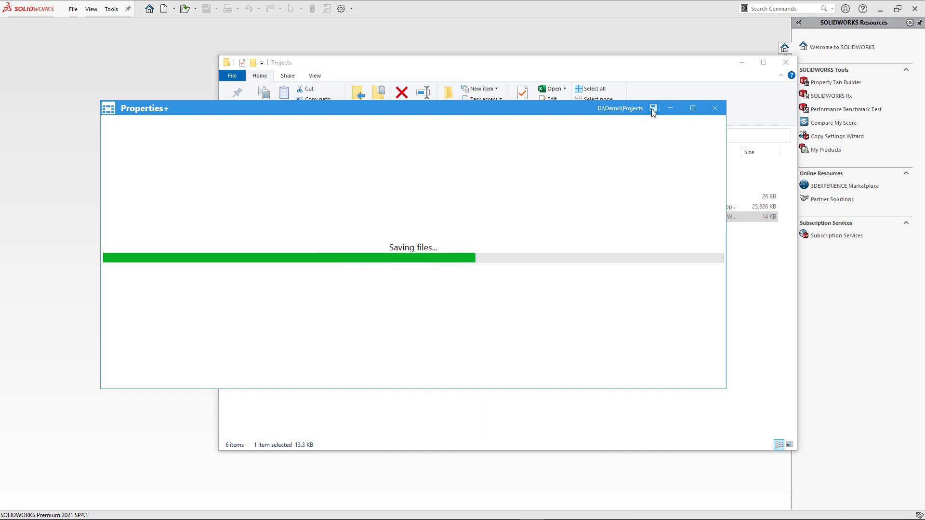
Step: Close Properties+ and review the custom properties of the recent Head Rot ND part
left_click(715, 108)
left_click(166, 157)
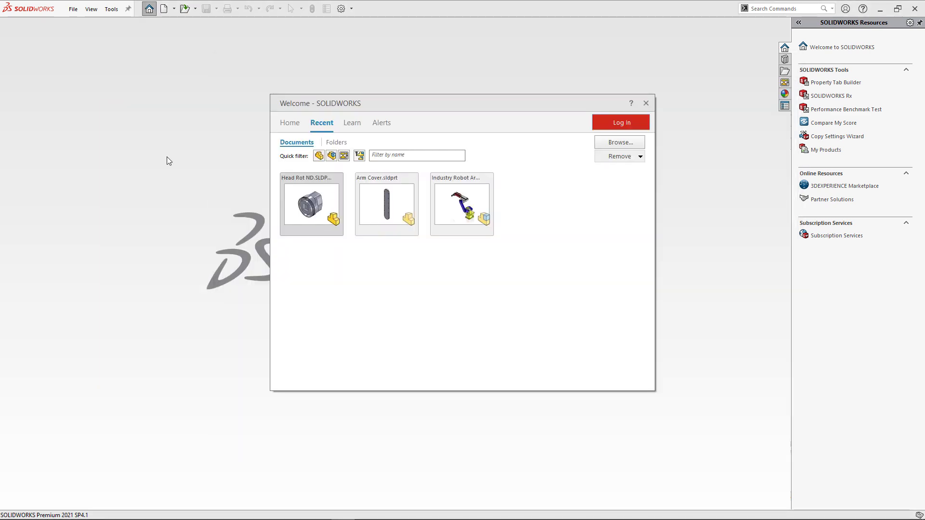
left_click(299, 184)
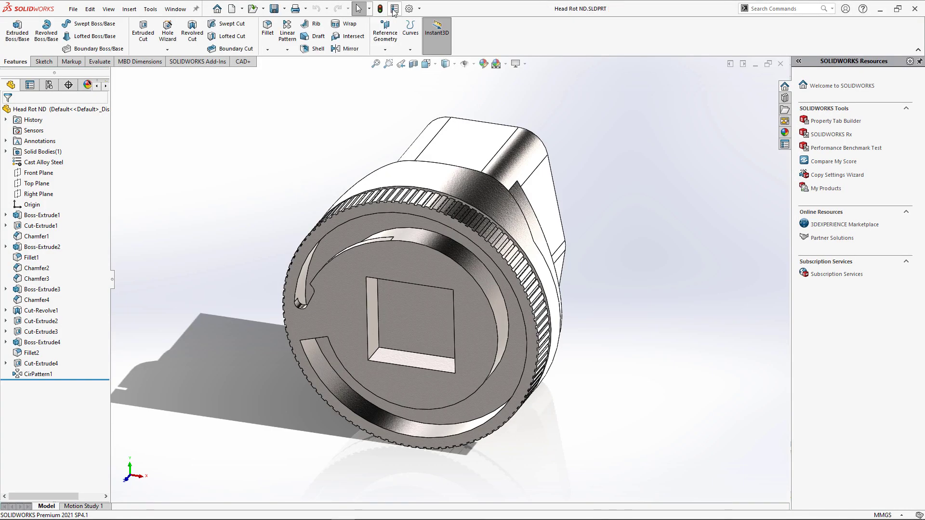
left_click(394, 9)
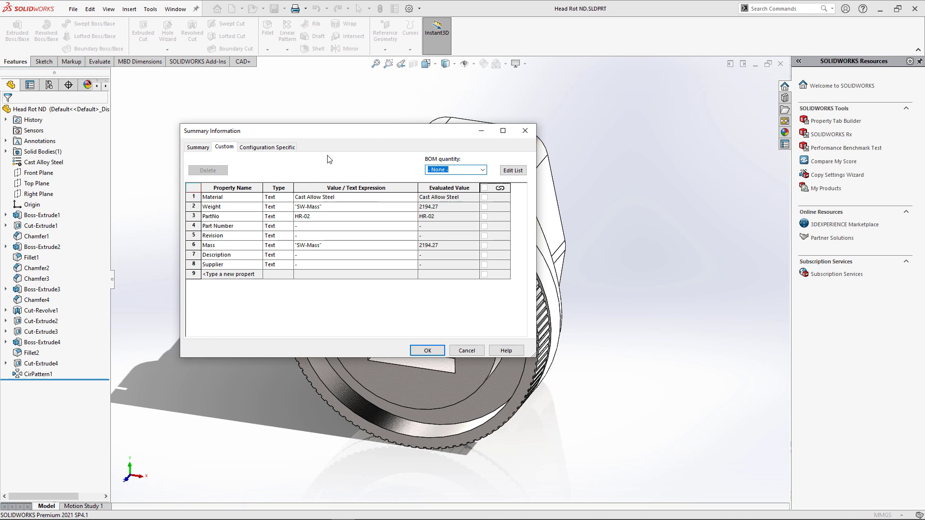
left_click(428, 350)
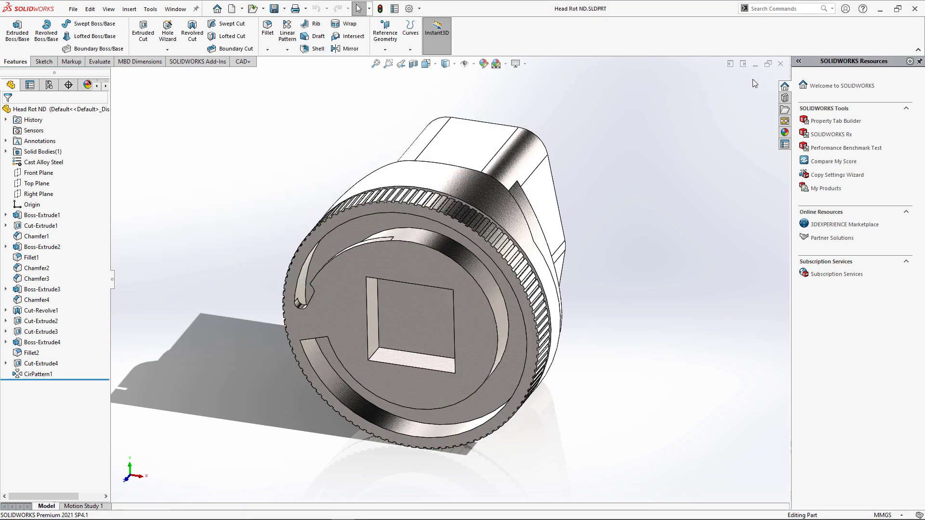
Step: Review Arm Cover's custom properties (Cast Alloy Steel, mass 3380.96), then close both parts
key("ctrl+F2")
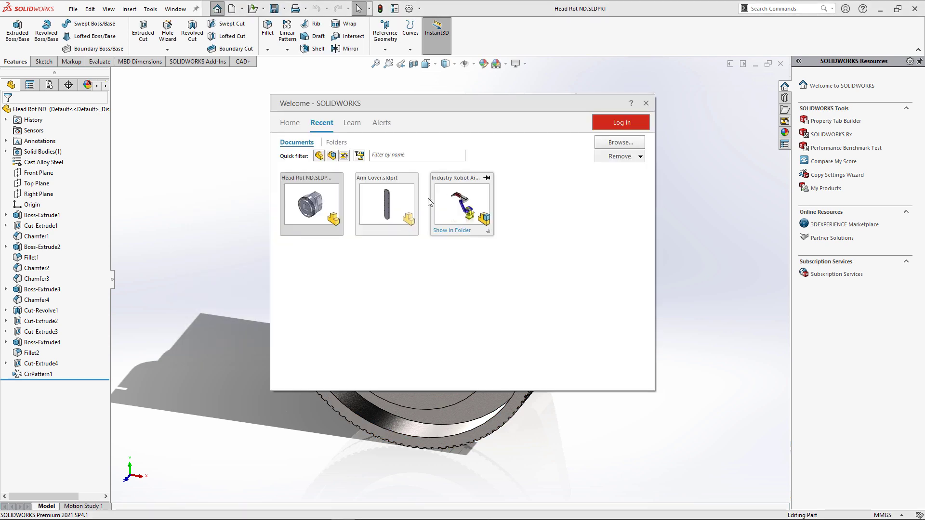
left_click(401, 203)
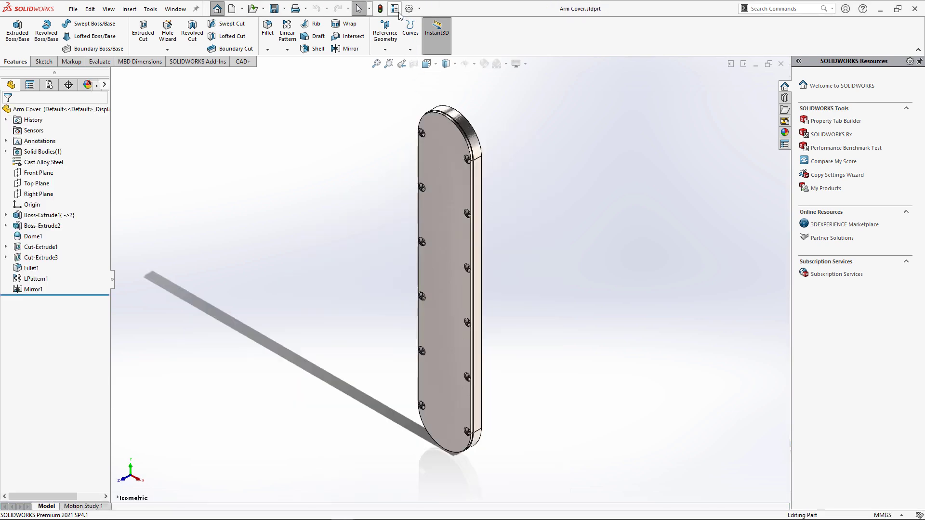
left_click(395, 8)
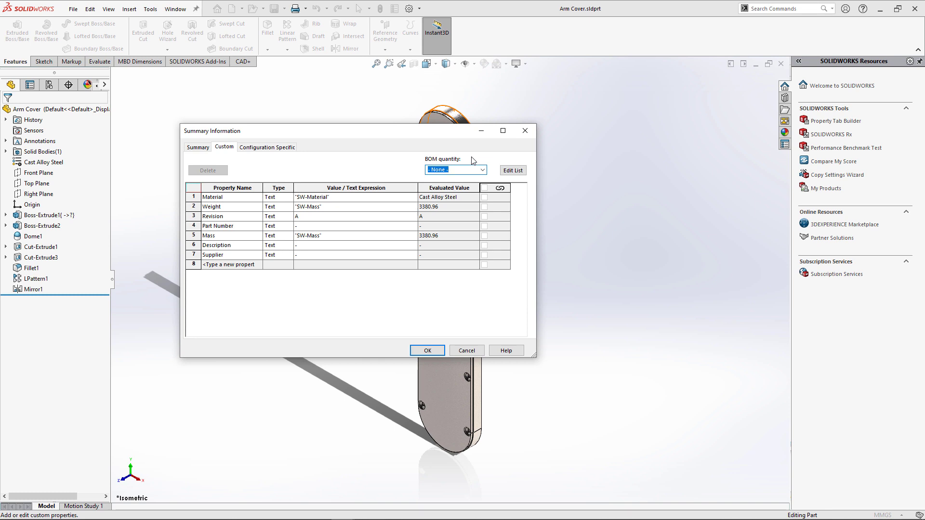
left_click(466, 351)
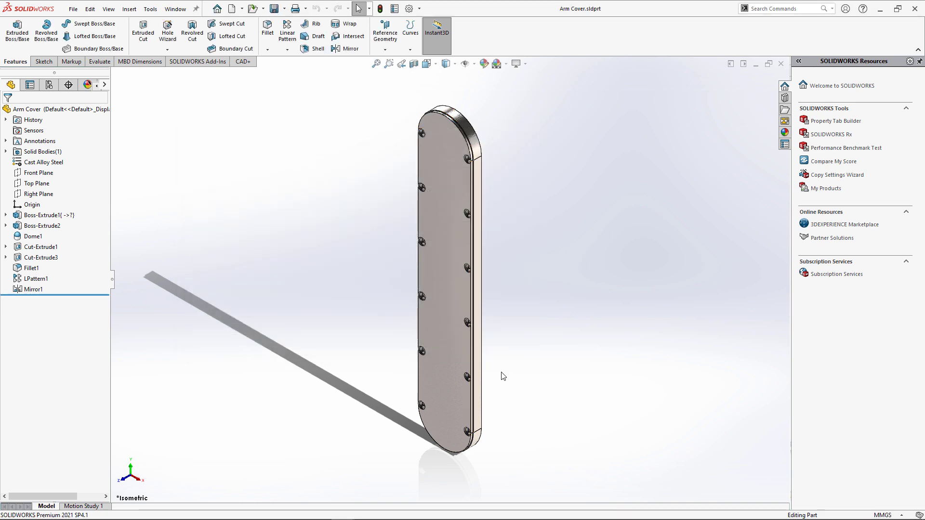
left_click(781, 63)
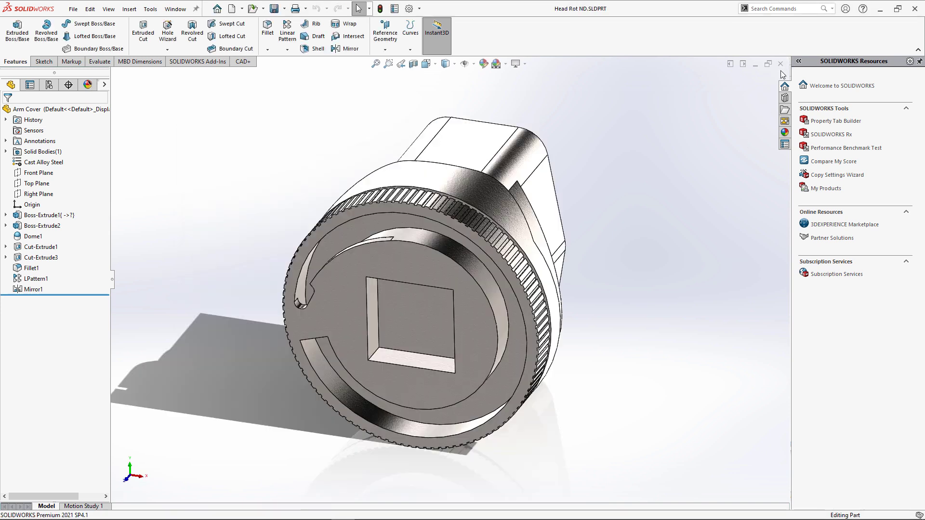
left_click(781, 63)
key("alt+Tab")
Step: Run Properties+ on D:\Demo\Projects including all subfolders, with the Weight column ticked
left_click(361, 134)
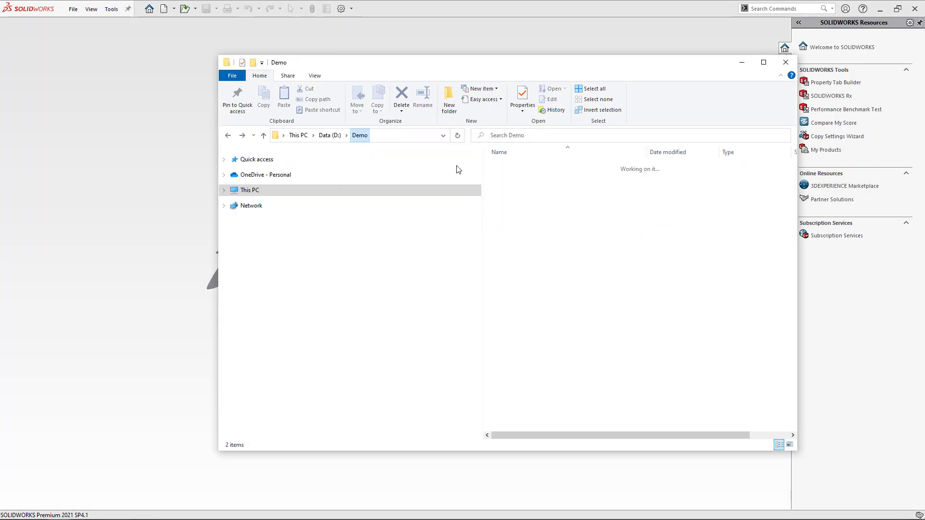
right_click(508, 180)
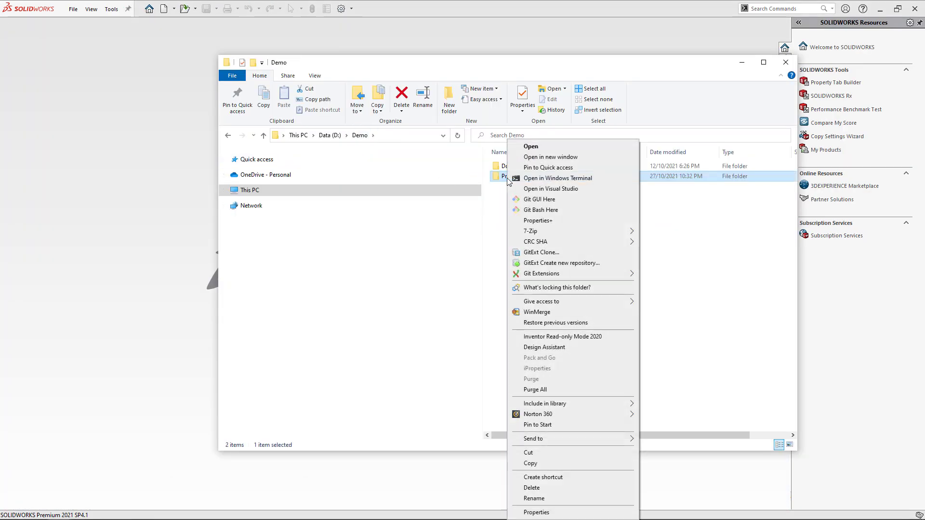
left_click(539, 223)
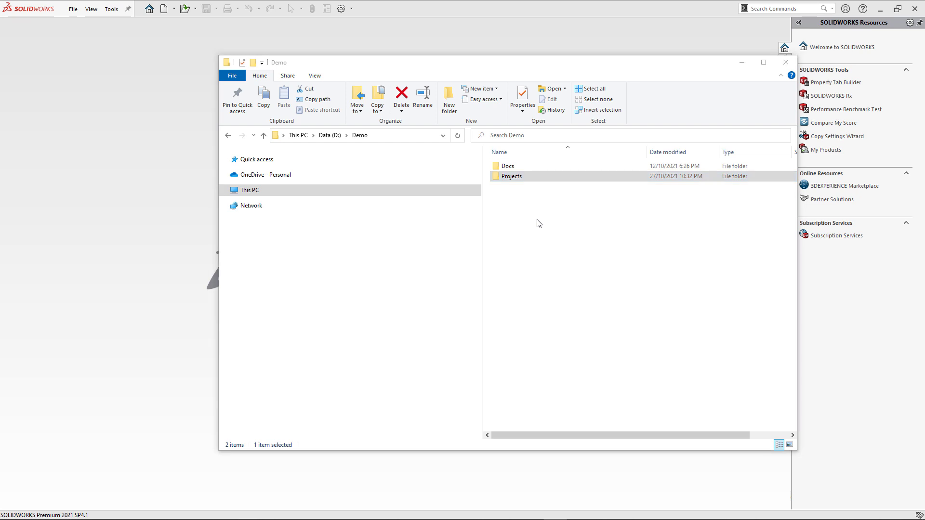
left_click(57, 93)
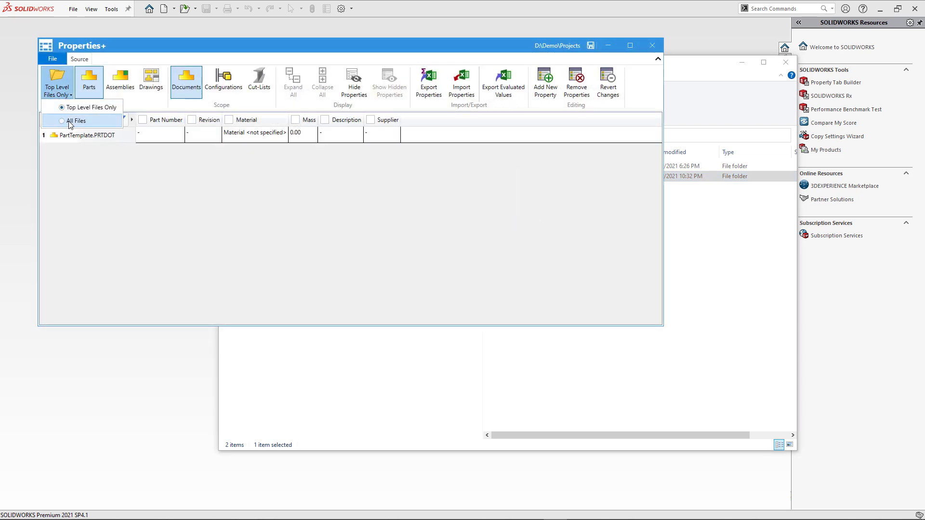
left_click(76, 120)
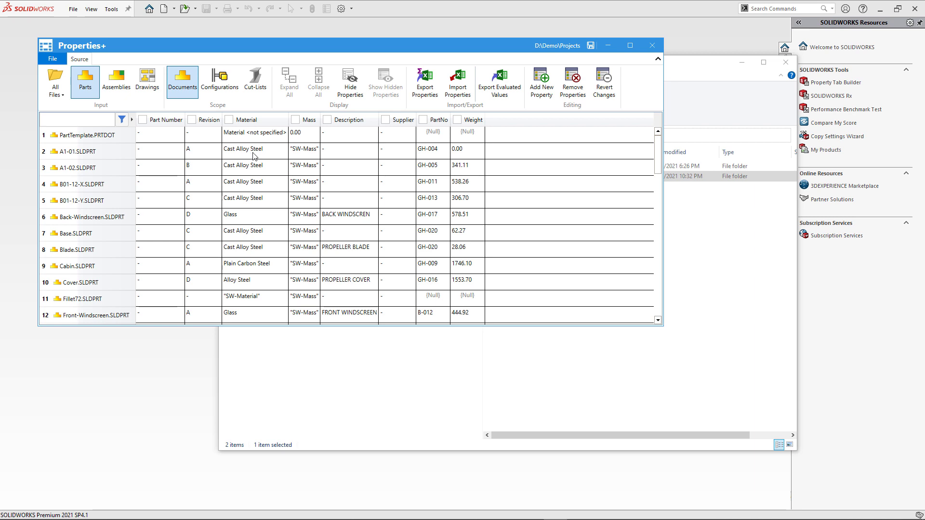
left_click(457, 120)
Step: Untick the Mass column and mark every part's Weight values for removal
scroll(341, 194, "down", 2)
scroll(341, 195, "up", 2)
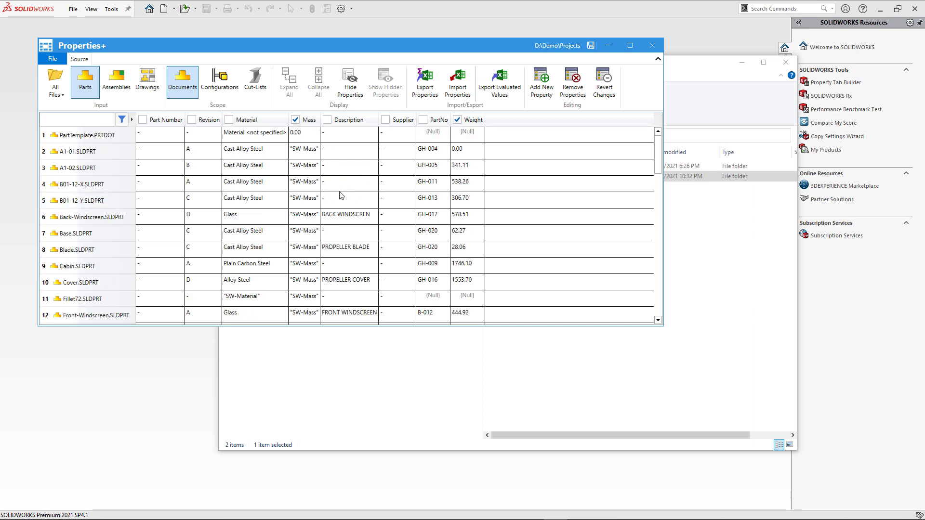
left_click(304, 153)
left_click(305, 138)
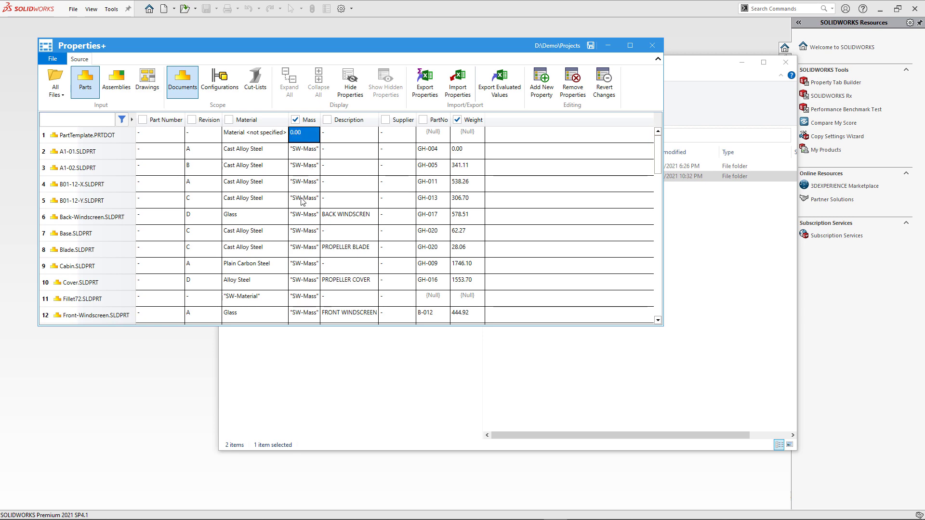
scroll(311, 225, "down", 9)
scroll(311, 225, "down", 6)
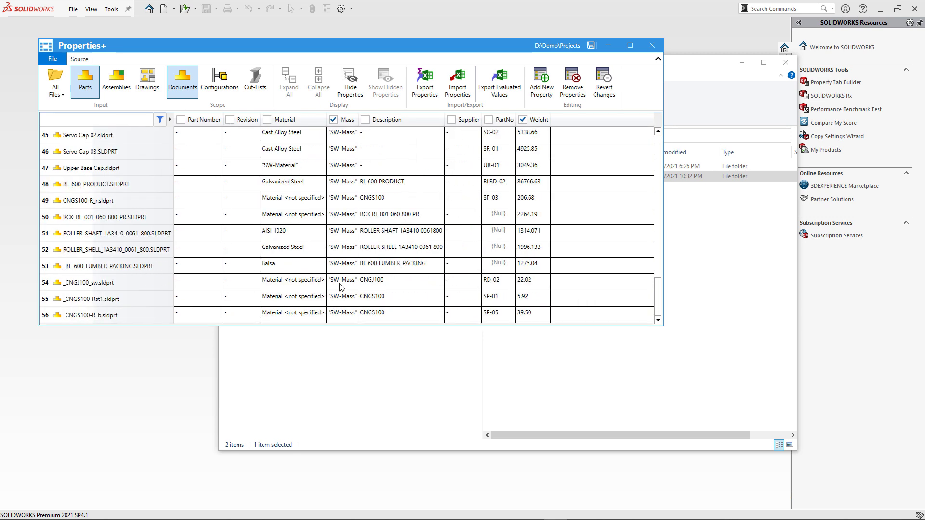
left_click(348, 315, "shift")
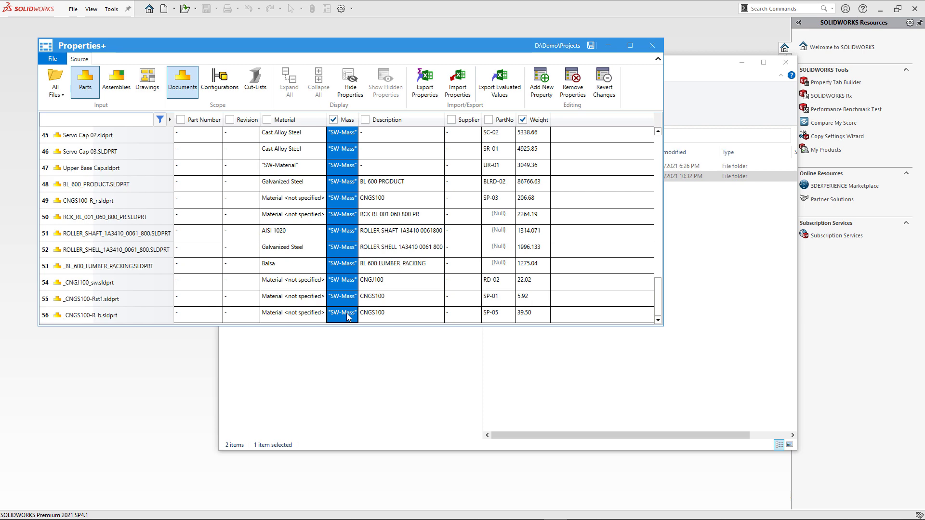
scroll(385, 233, "up", 6)
scroll(384, 232, "up", 7)
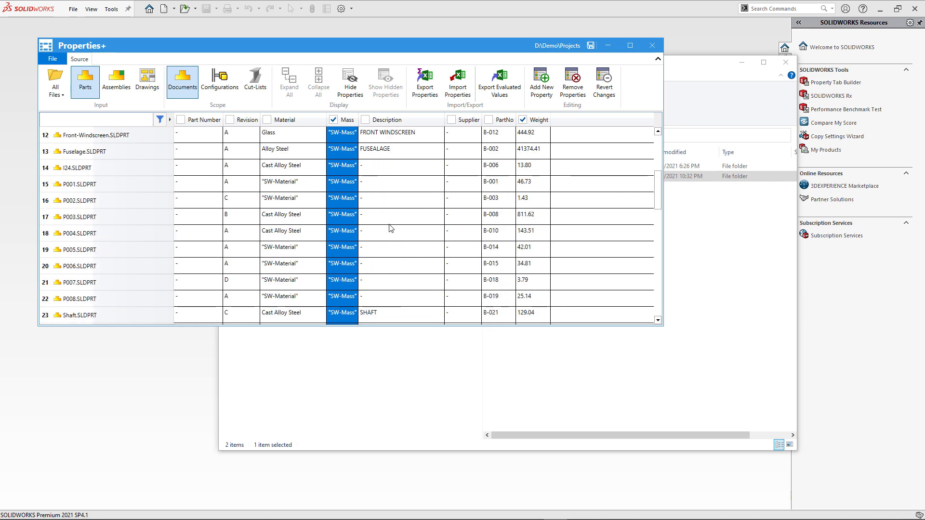
left_click(334, 120)
scroll(482, 145, "up", 2)
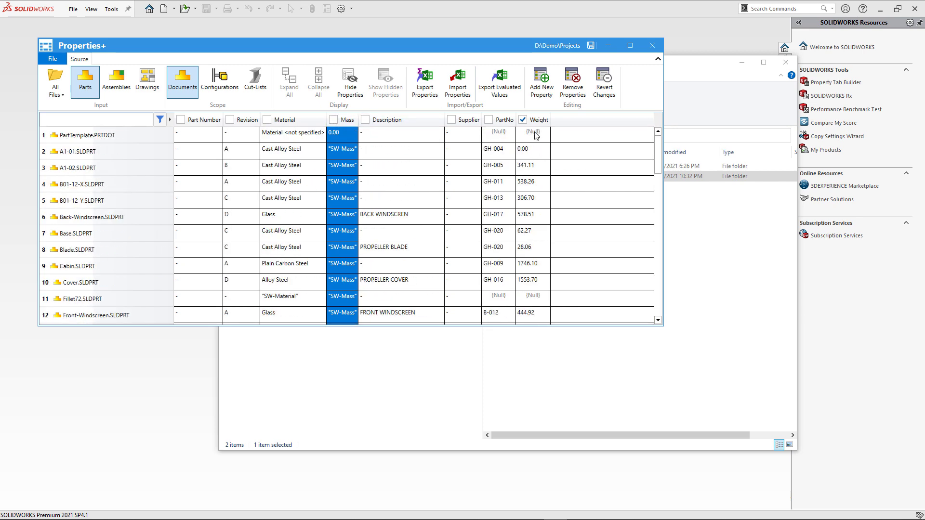
left_click(535, 135)
left_click(572, 82)
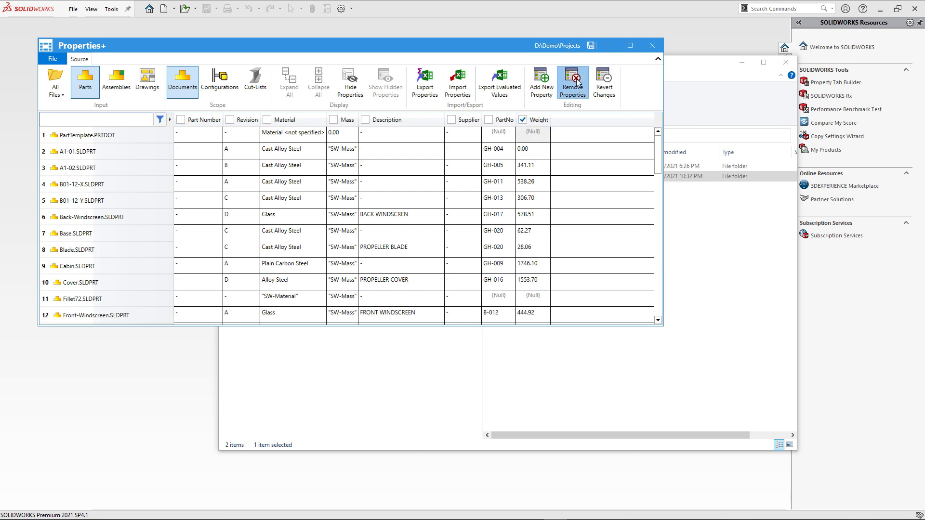
Step: Select all PartNo values, from the template row through GH-004 down to SP-05
left_click(500, 134)
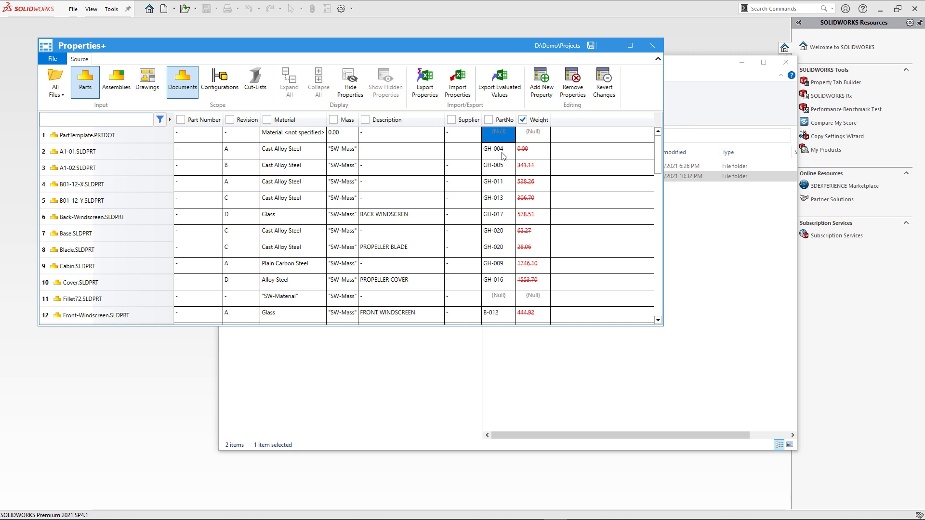
left_click(501, 153)
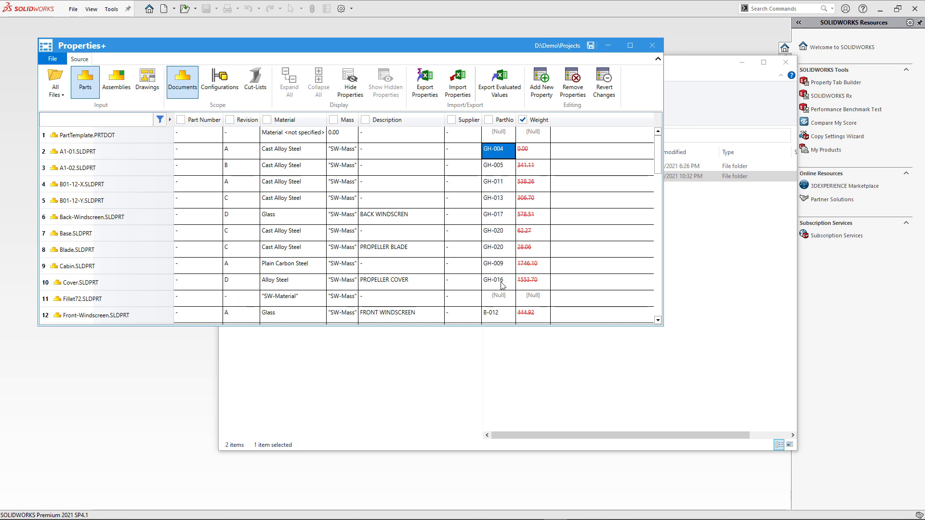
scroll(502, 285, "down", 15)
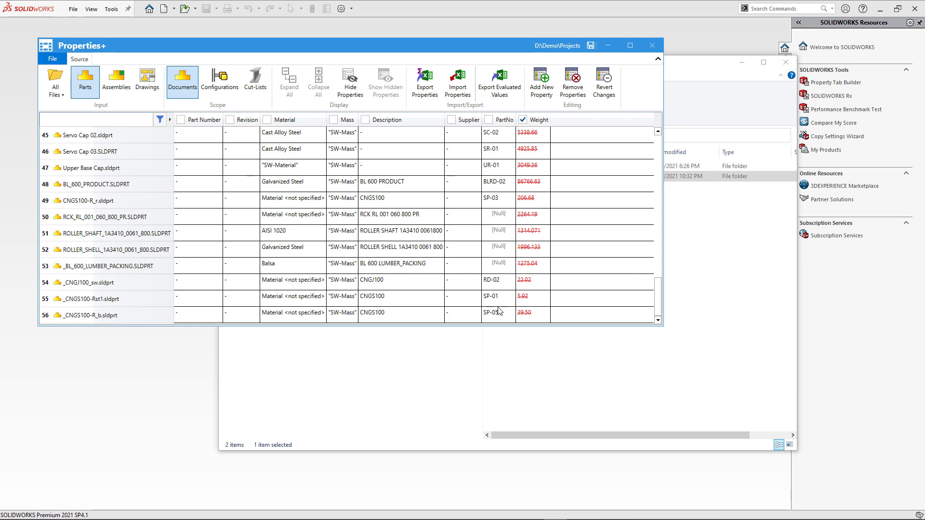
left_click(501, 315)
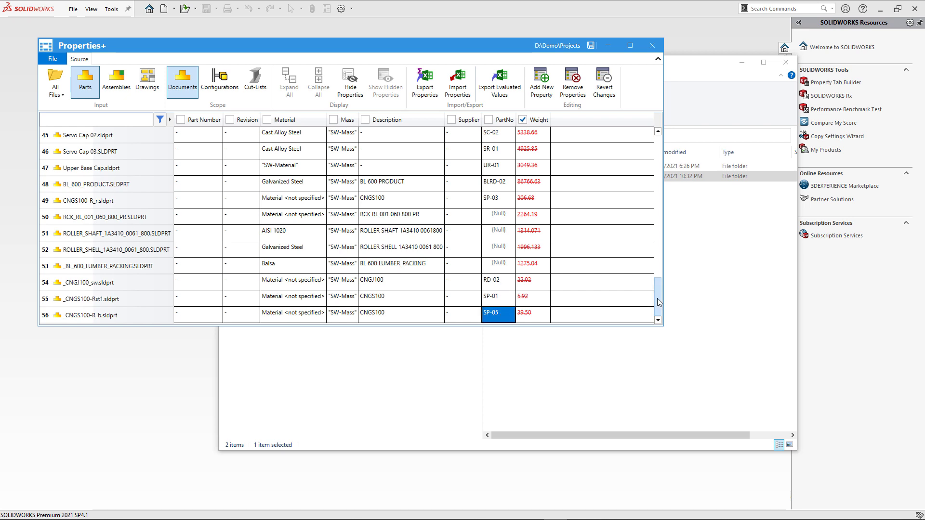
left_click_drag(658, 301, 654, 151)
left_click(511, 139, "shift")
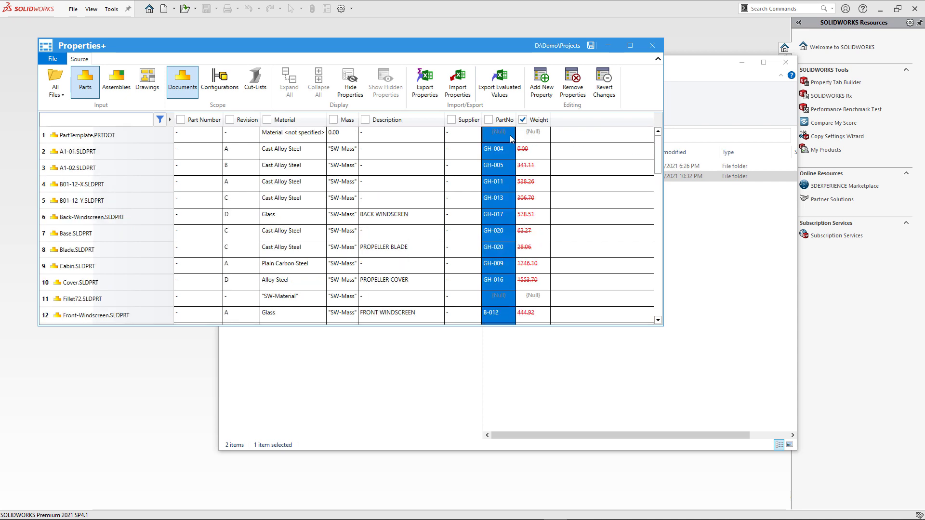
Step: Paste the PartNo values into the Part Number cells of all listed parts
left_click(190, 131)
scroll(208, 236, "down", 15)
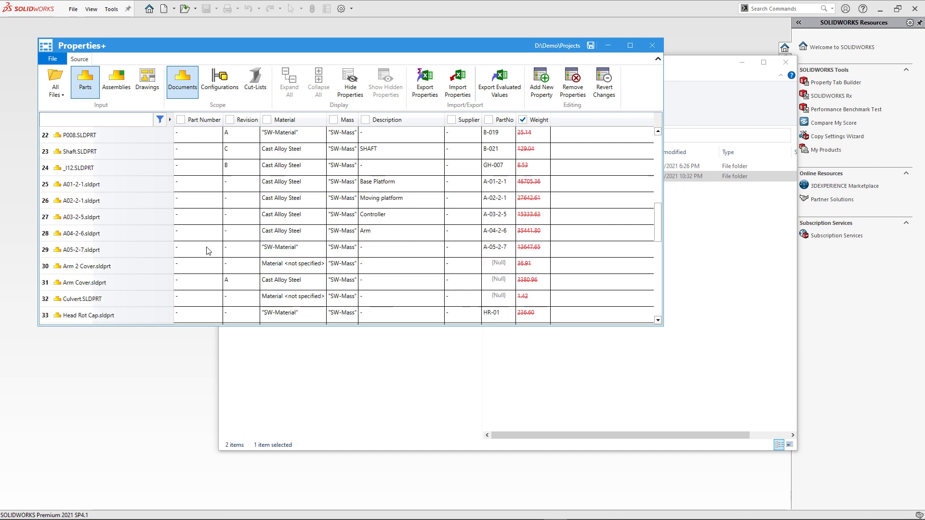
left_click(204, 315, "shift")
key("ctrl+v")
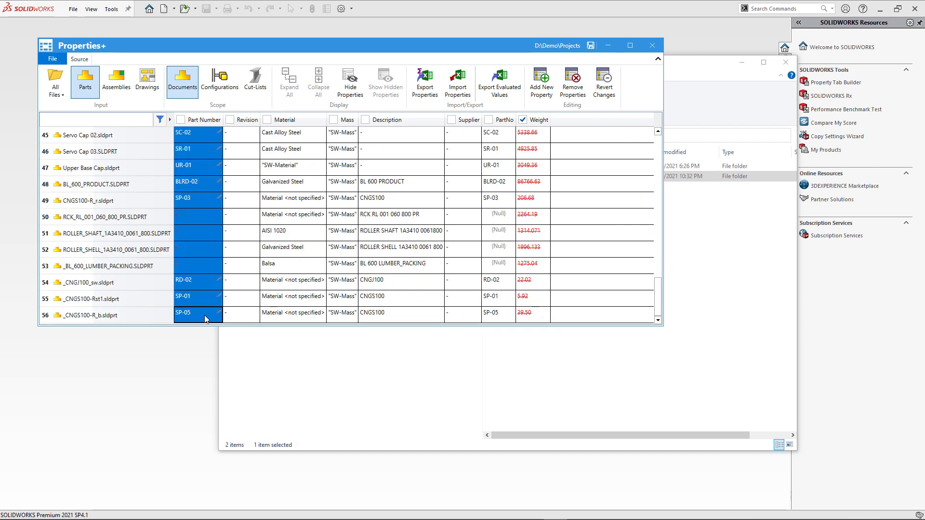
Step: Revert the pasted Part Number for parts with a {Null} PartNo, including Mod SL ND
left_click(211, 268)
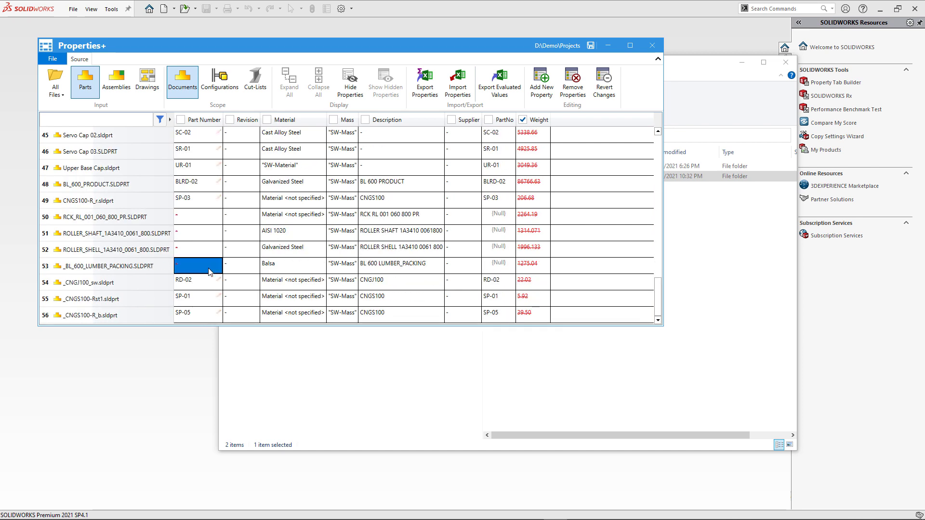
left_click(196, 216, "shift")
right_click(196, 217)
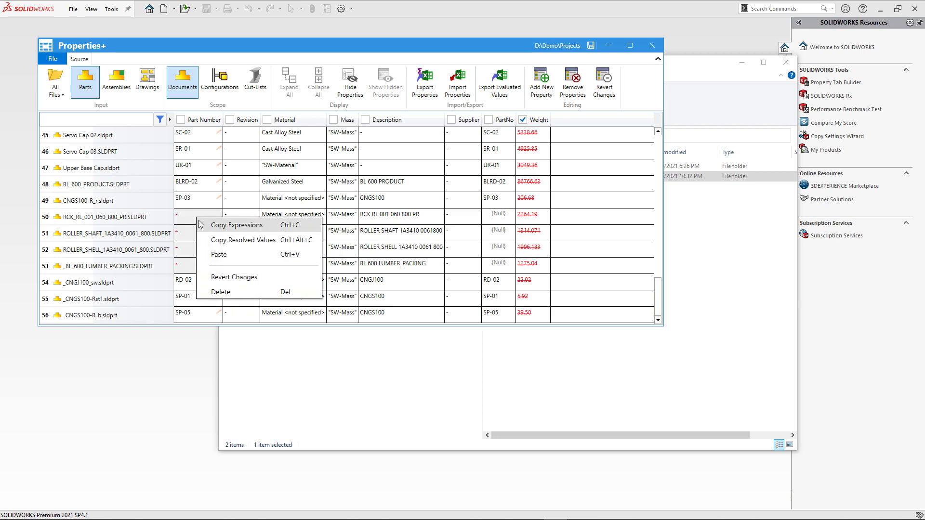
left_click(220, 272)
scroll(211, 227, "up", 4)
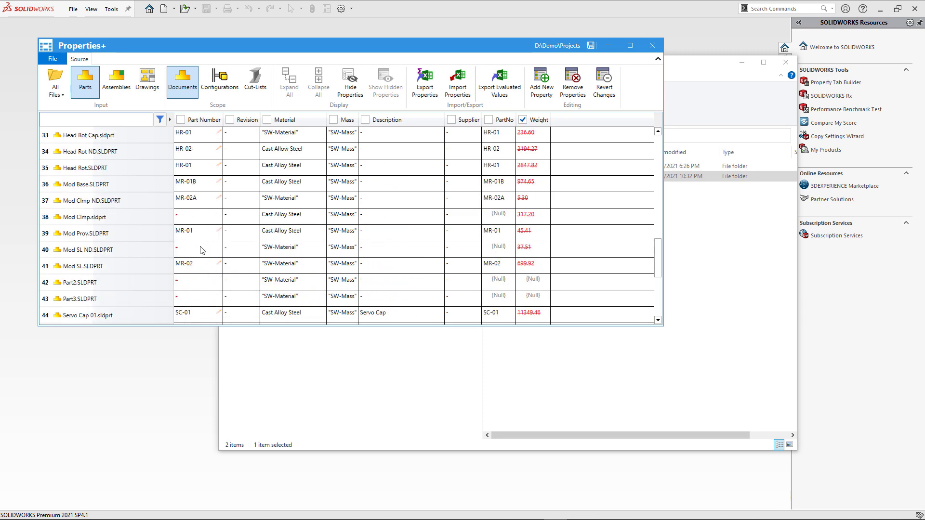
left_click(200, 250)
left_click(201, 218, "ctrl")
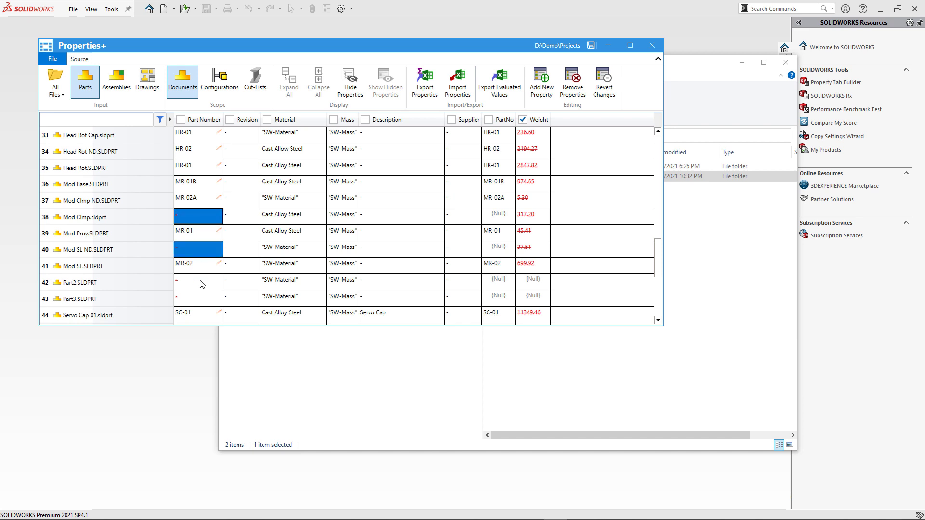
left_click(203, 282, "ctrl")
left_click(201, 295, "ctrl")
right_click(202, 294)
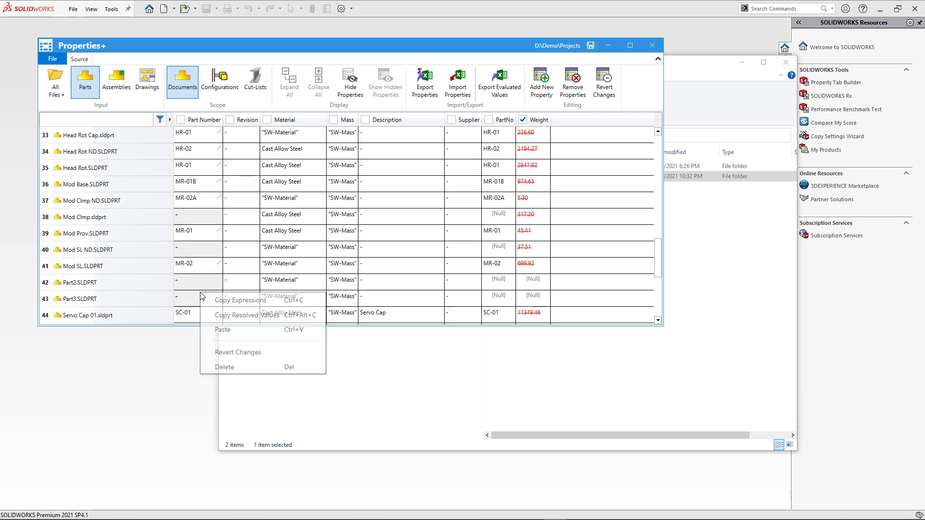
left_click(226, 356)
Step: Revert the pasted Part Numbers for rows 30–32, Fillet72 and the template row
scroll(210, 296, "down", 1)
scroll(211, 292, "up", 3)
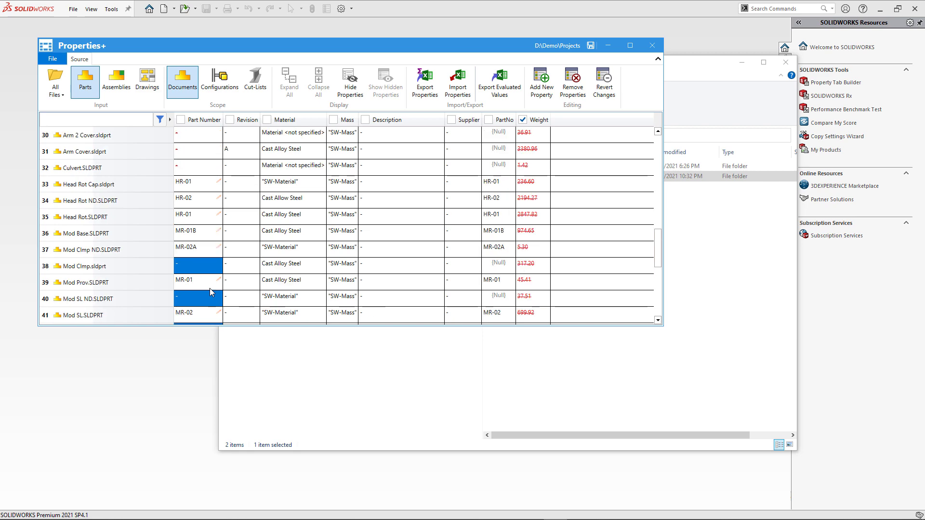
left_click(186, 218)
left_click(191, 186, "shift")
right_click(191, 186)
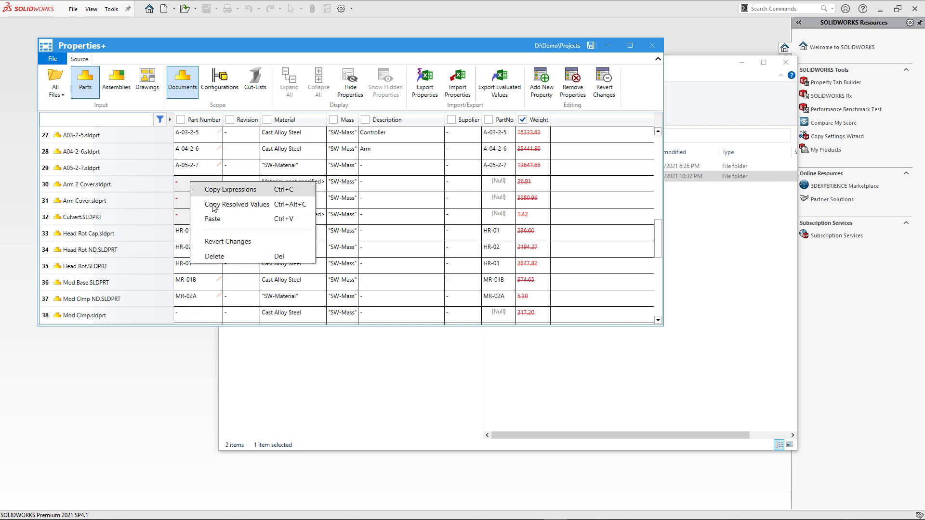
left_click(225, 241)
scroll(213, 214, "up", 3)
scroll(214, 215, "up", 4)
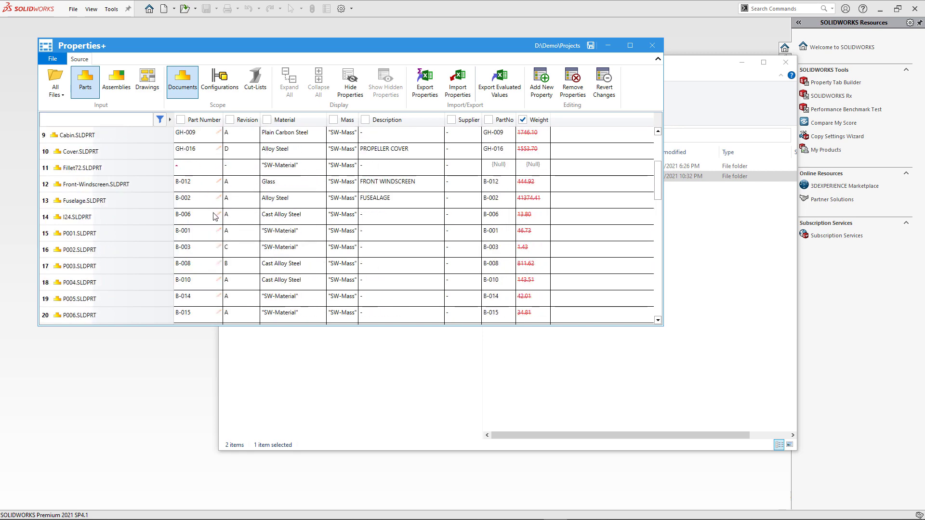
right_click(207, 215)
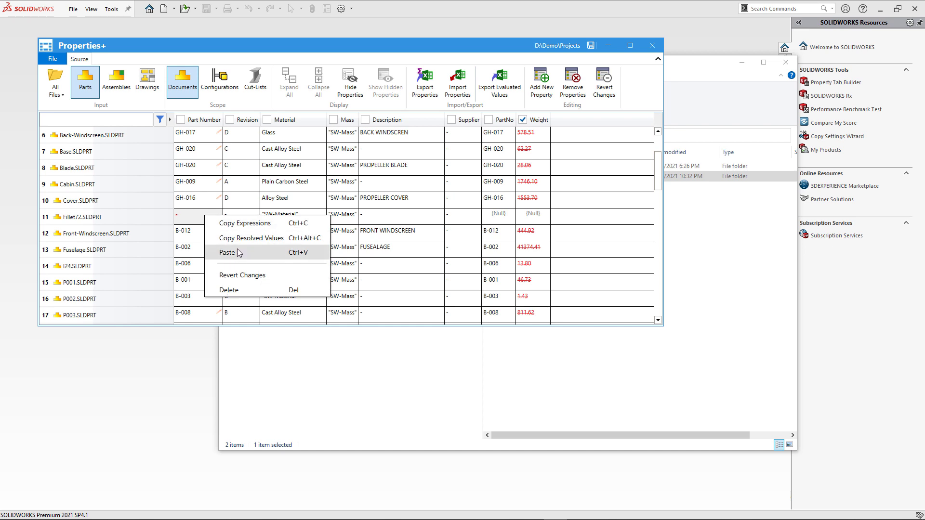
left_click(242, 277)
scroll(198, 207, "up", 2)
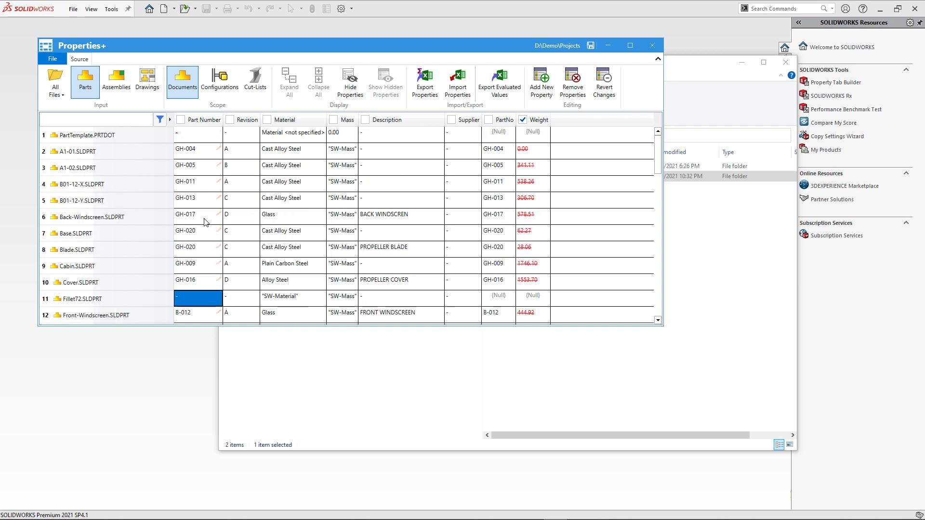
right_click(186, 135)
left_click(225, 194)
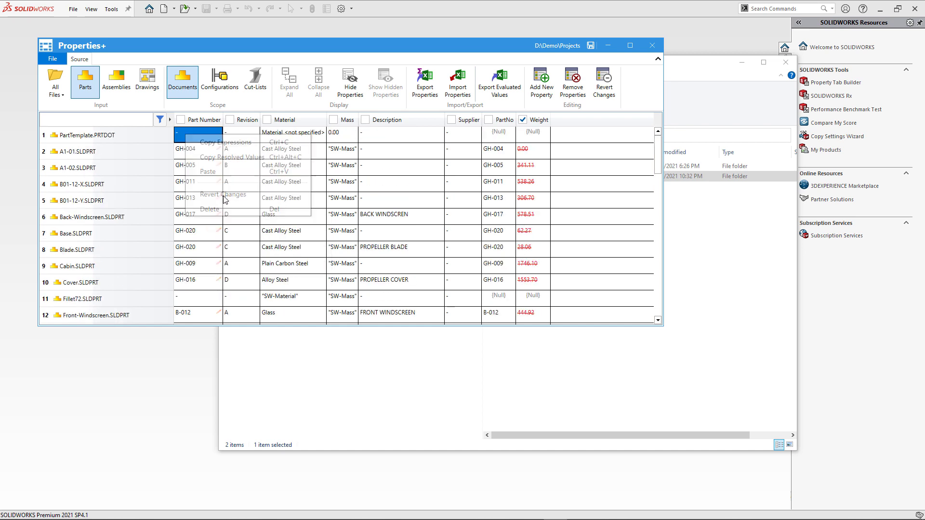
left_click(216, 198)
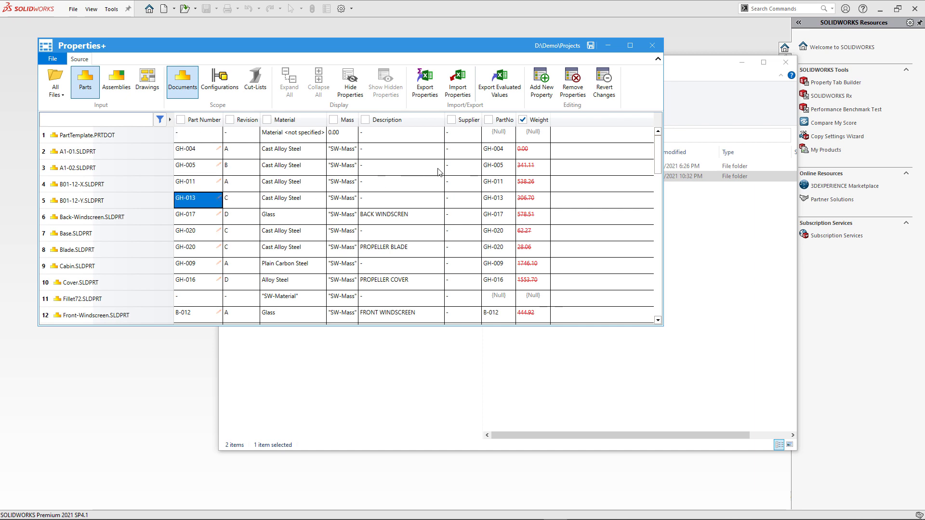
Step: Remove the PartNo property from all parts, save the part files, and close Properties+
left_click(488, 119)
left_click(572, 80)
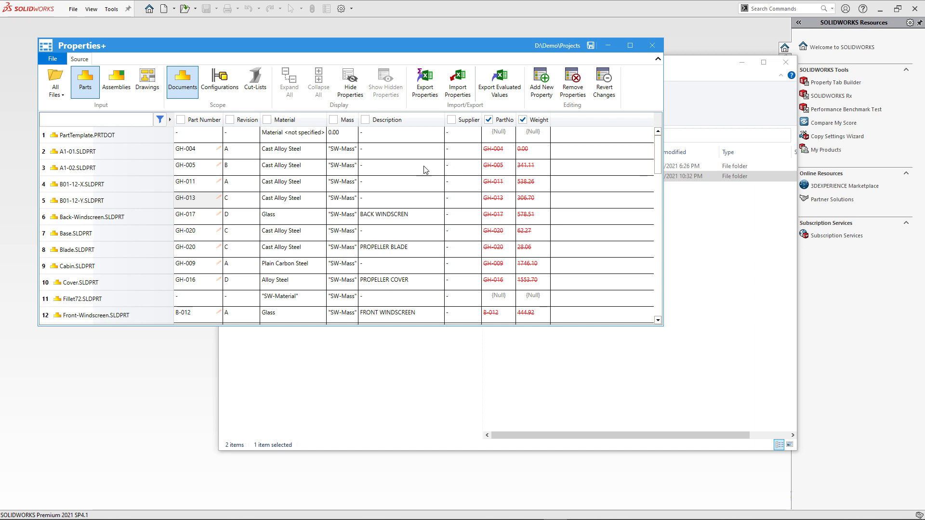
scroll(318, 202, "down", 5)
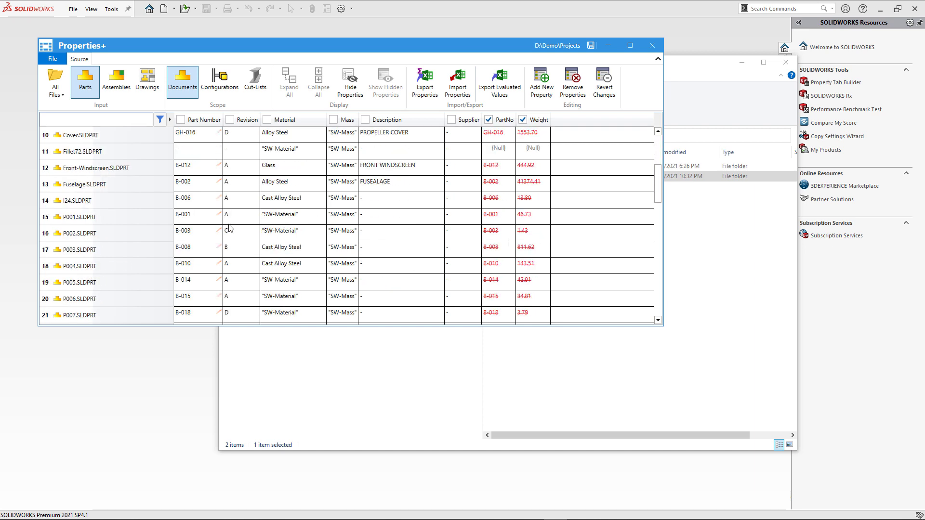
left_click(591, 46)
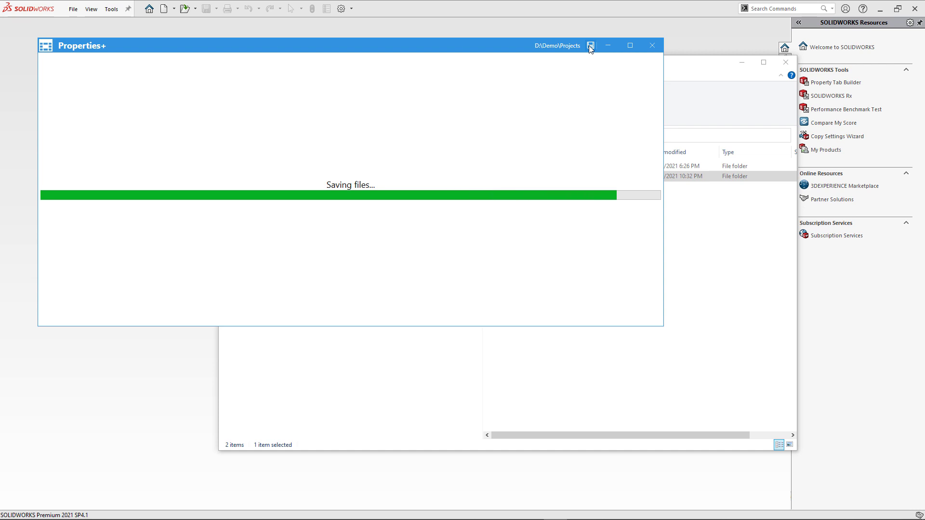
left_click(653, 46)
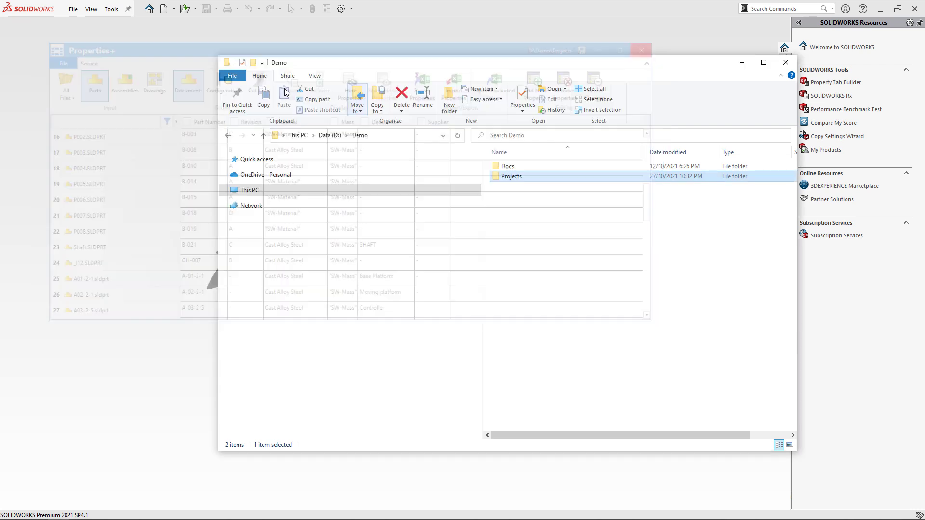
Step: Open Arm Cover and confirm its custom properties have no PartNo or Weight
double_click(310, 186)
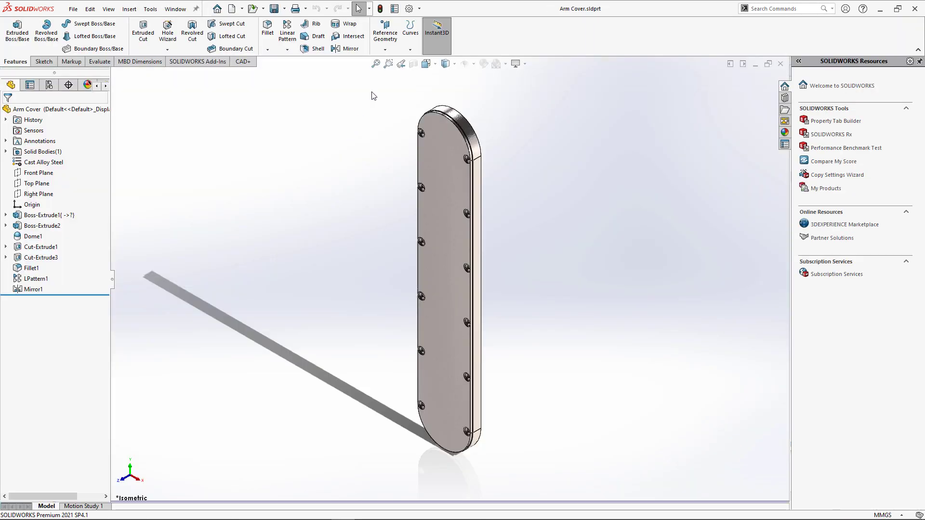
left_click(395, 9)
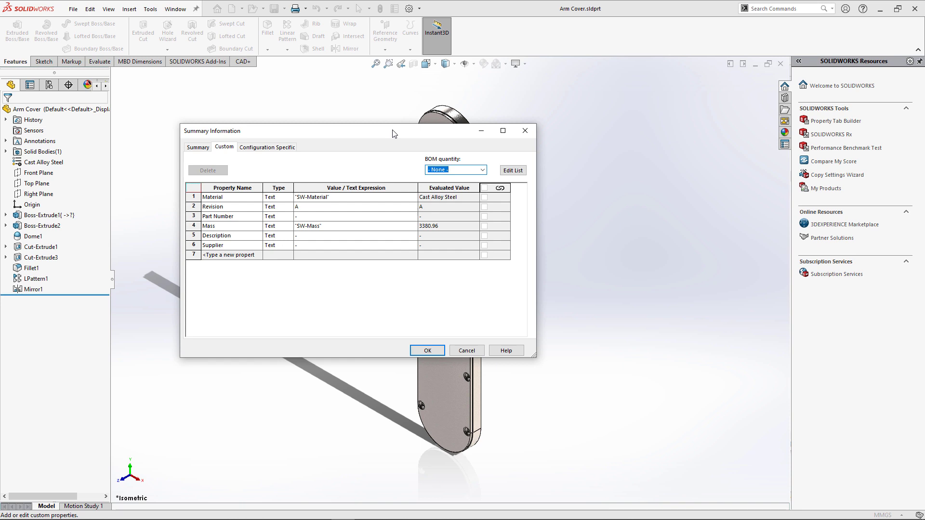
left_click(467, 349)
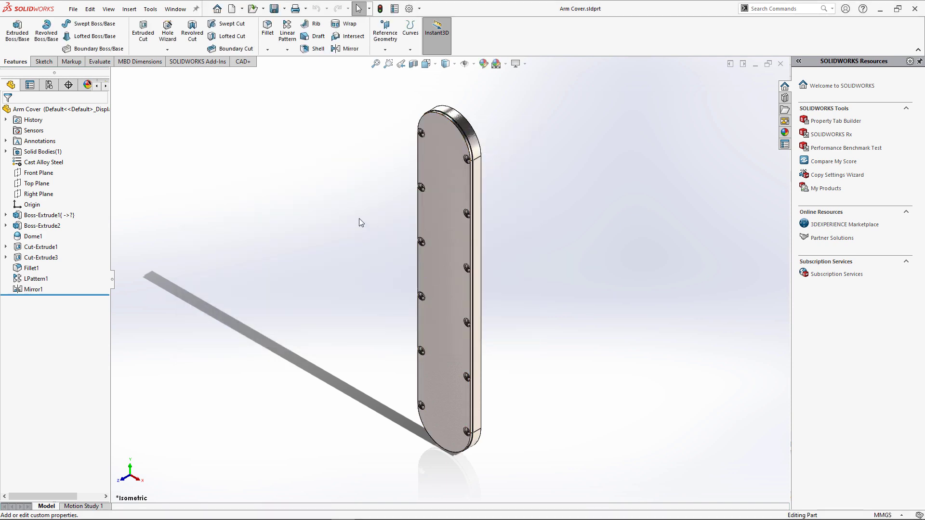
Step: Open Head Rot ND and confirm Part Number is HR-02 without PartNo or Weight
key("ctrl+F2")
left_click(376, 216)
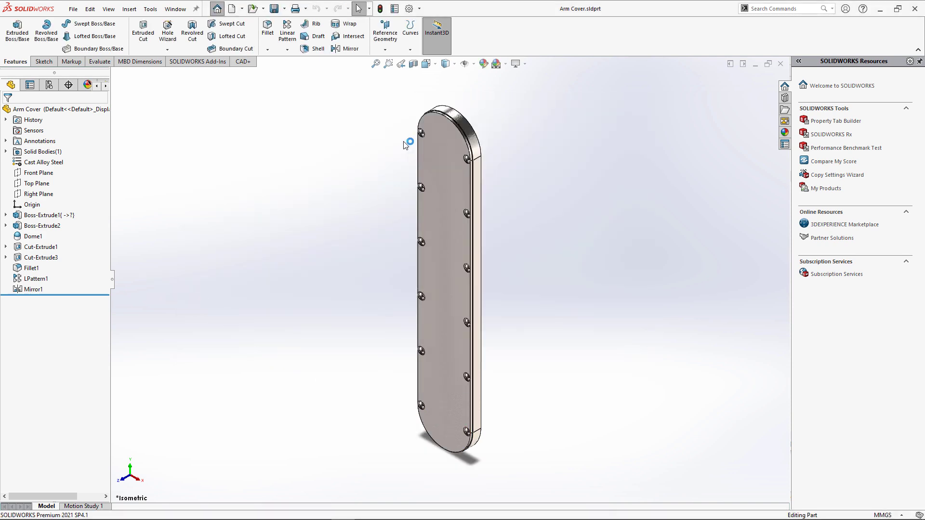
left_click(395, 9)
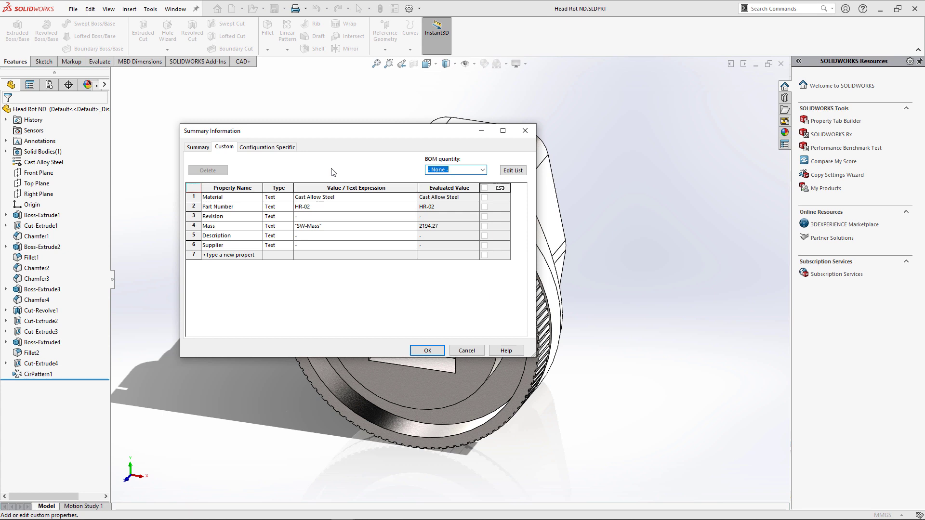
left_click(466, 351)
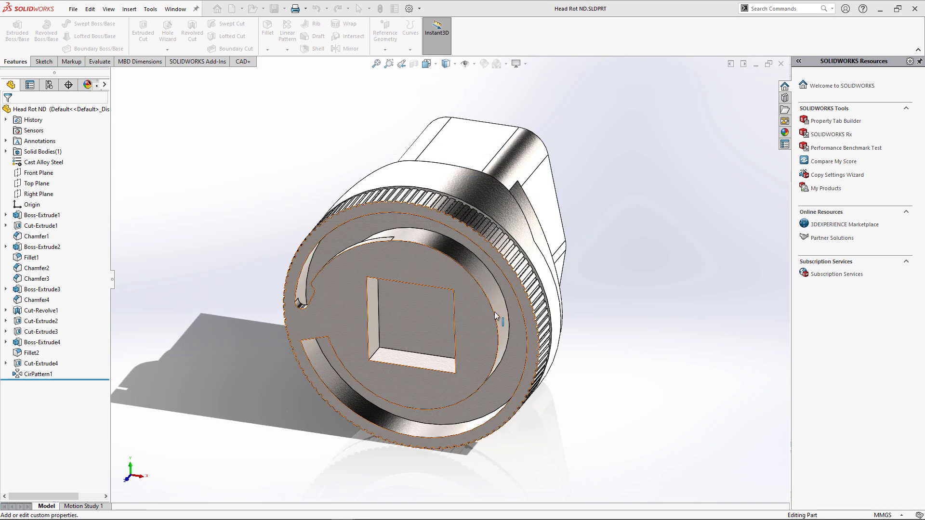